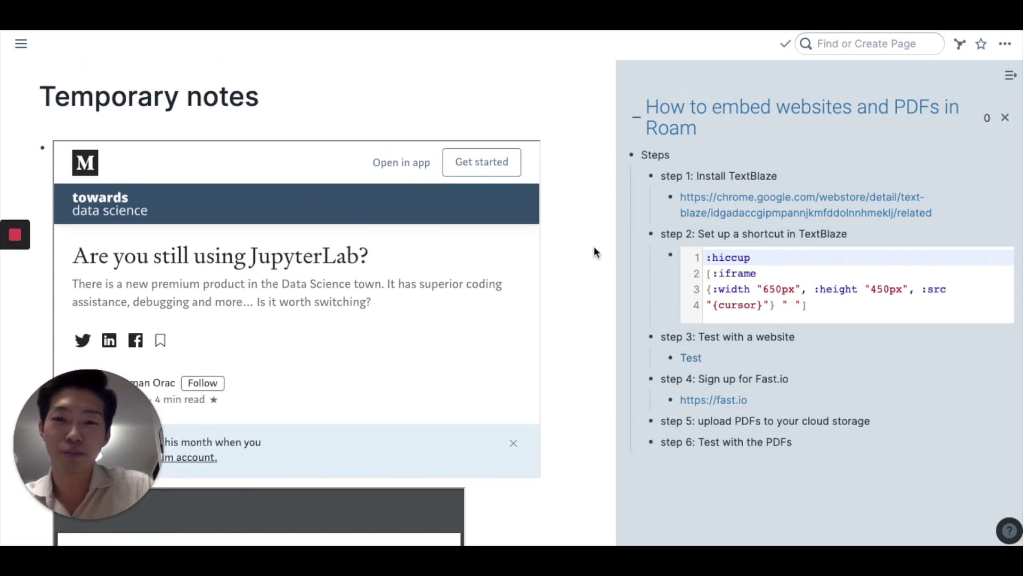
- Scroll through the Text Blaze dashboard's snippet list
scroll(583, 220, "down", 1)
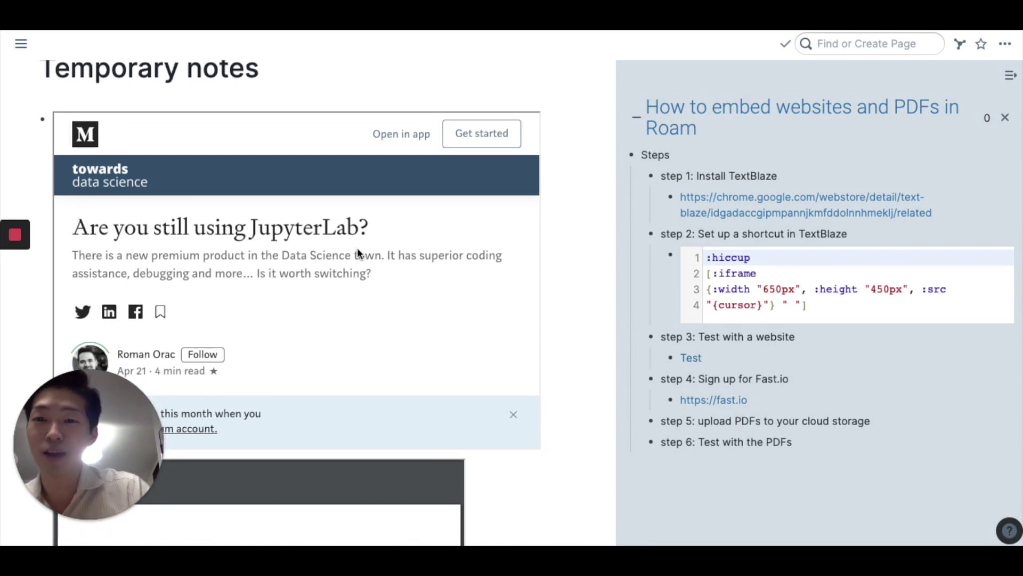
scroll(414, 273, "down", 1)
scroll(324, 237, "up", 1)
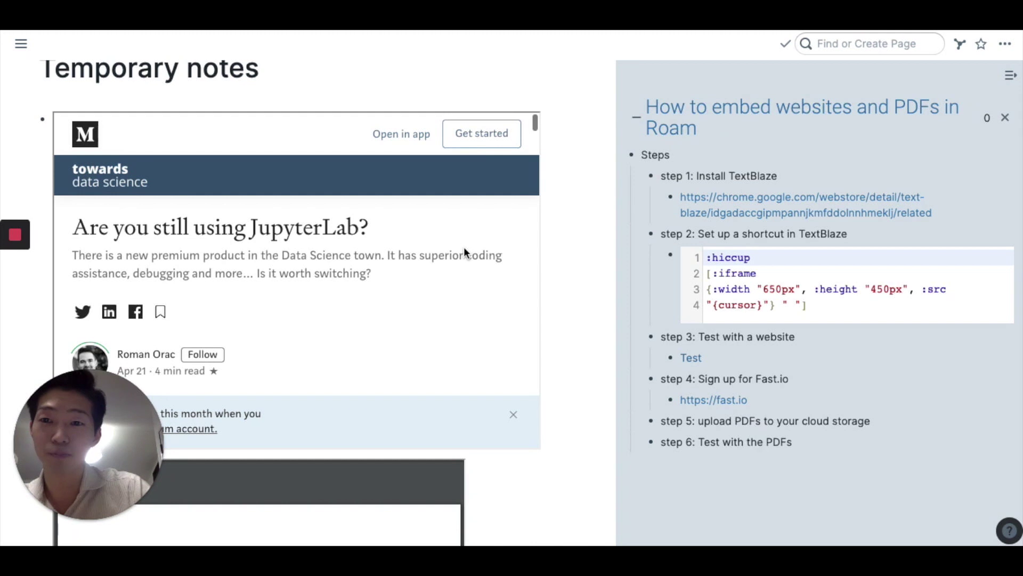
scroll(464, 251, "down", 3)
scroll(570, 297, "down", 5)
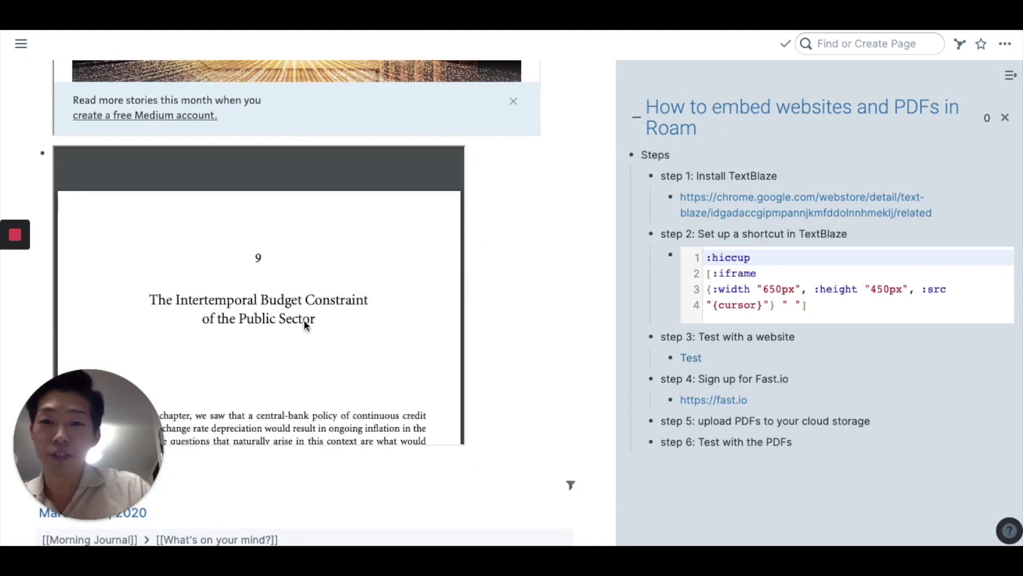
scroll(342, 326, "down", 4)
scroll(342, 329, "down", 3)
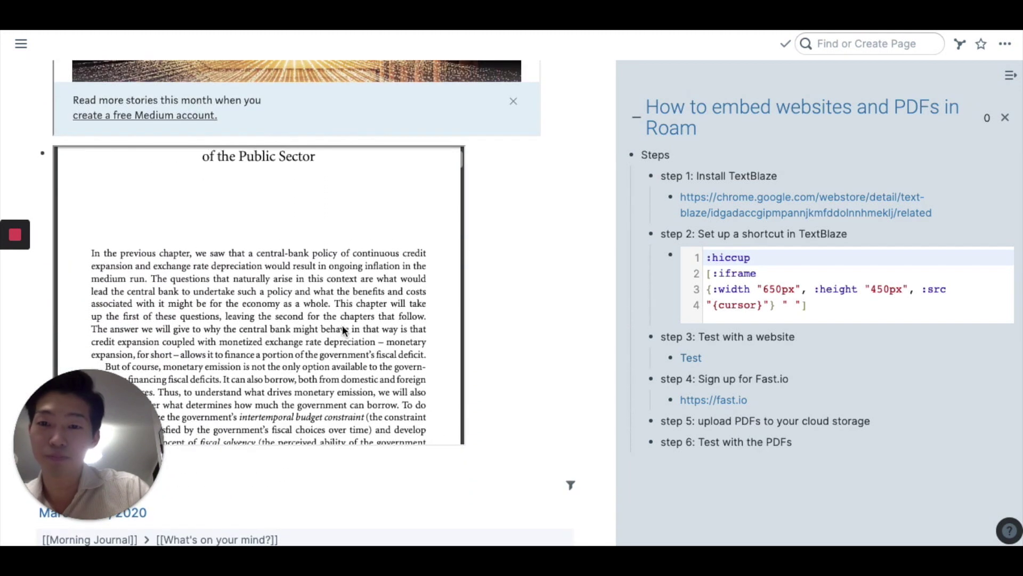
scroll(380, 296, "up", 3)
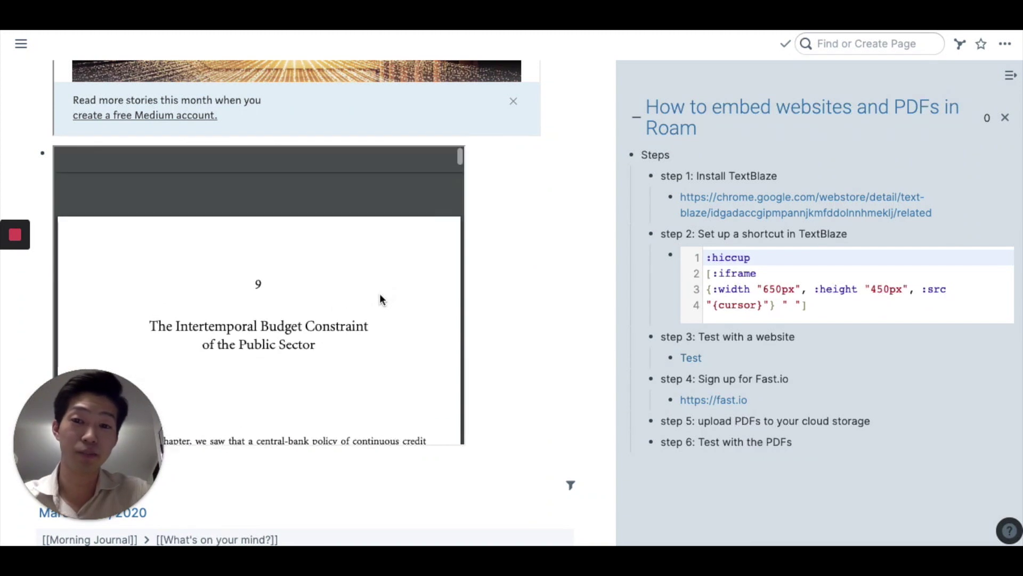
scroll(583, 251, "up", 6)
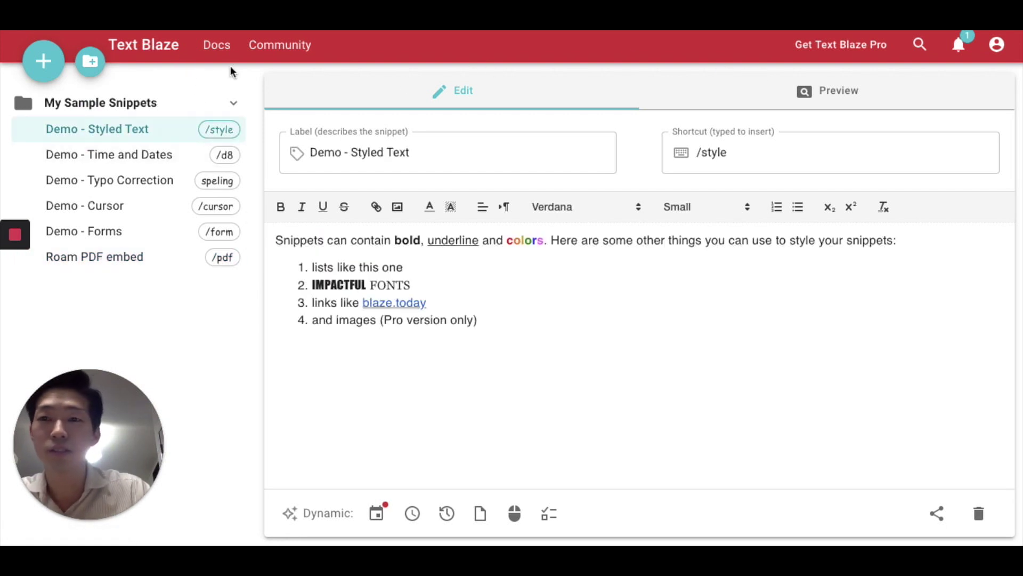
- Create a new Text Blaze snippet, erase its default body text, and return to Roam
left_click(44, 68)
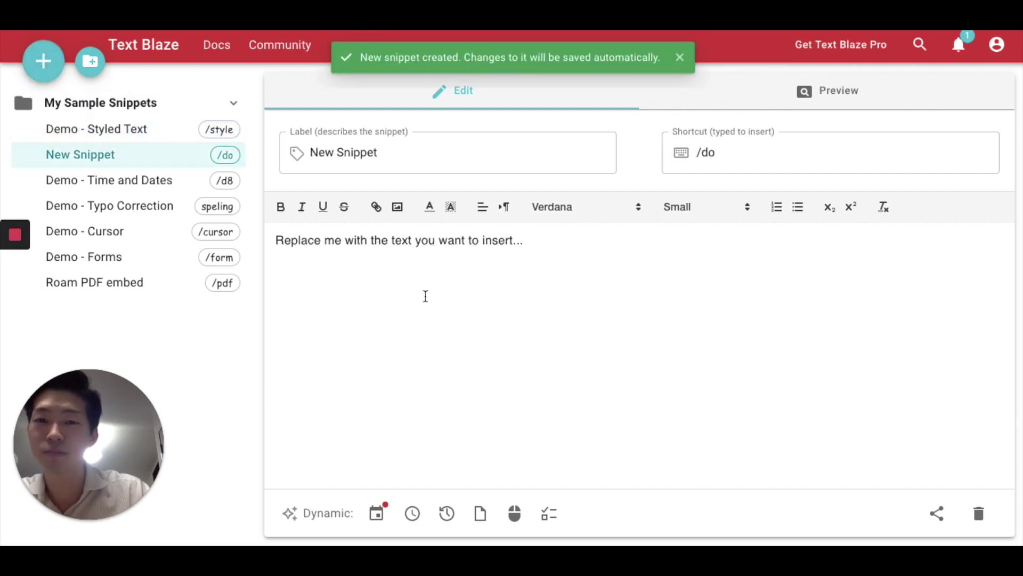
left_click(562, 247)
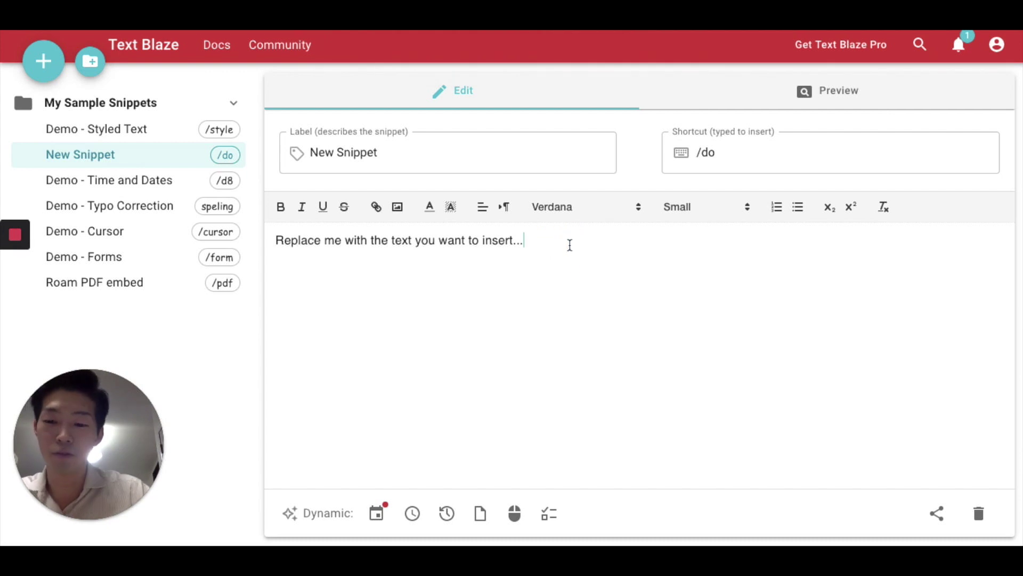
key("ctrl+a")
key("BackSpace")
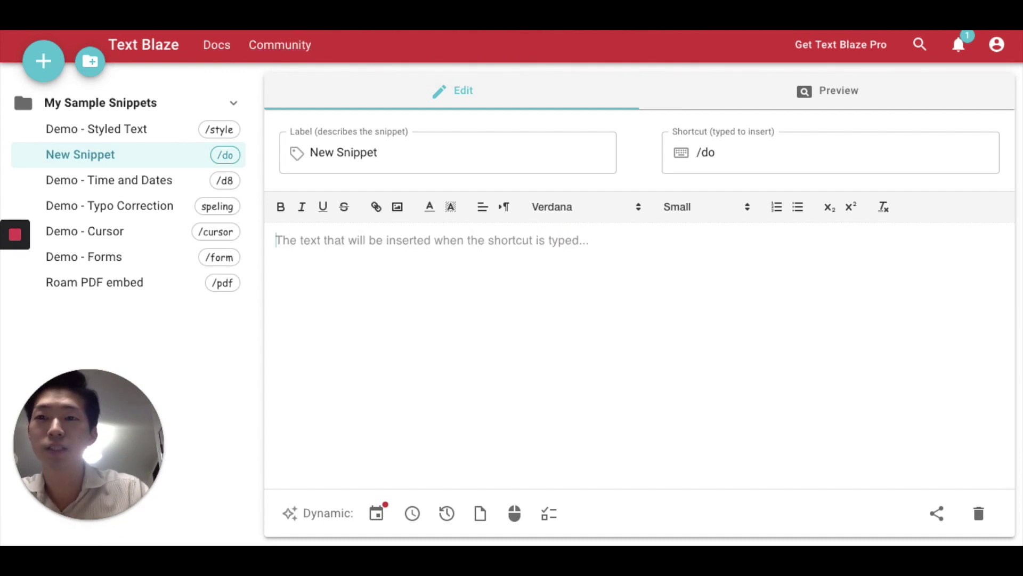
key("ctrl+Tab")
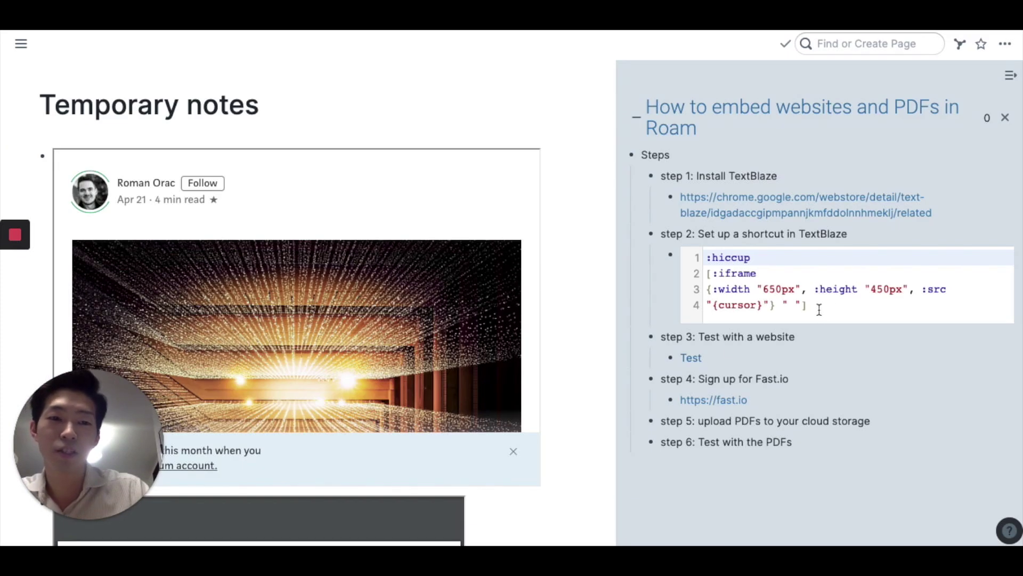
- Select all four lines of the hiccup iframe code under step 2
left_click_drag(819, 309, 705, 255)
key("ctrl+c")
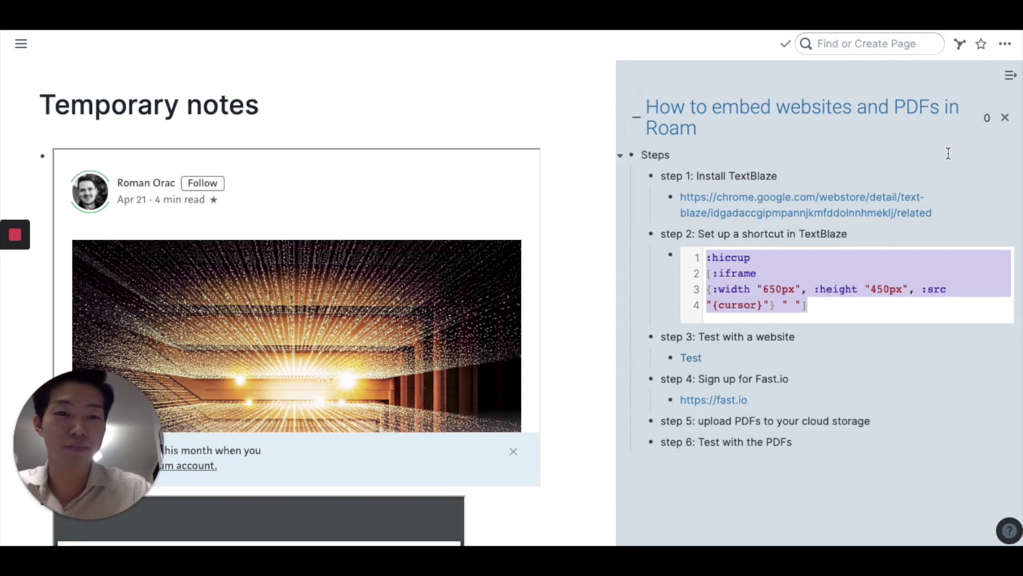
- Paste the hiccup iframe code into the new snippet and shorten its shortcut to /
key("ctrl+Tab")
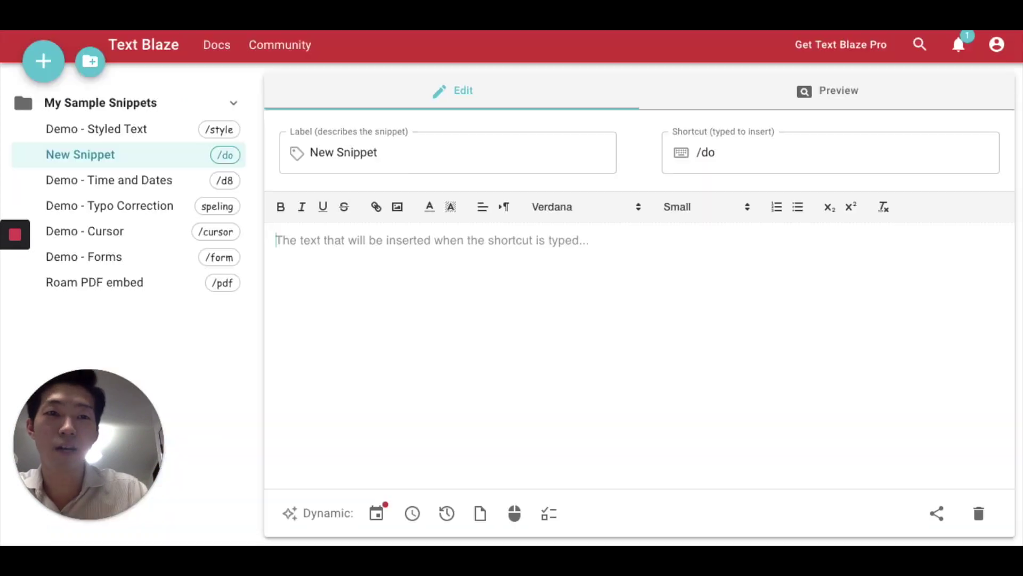
left_click(378, 242)
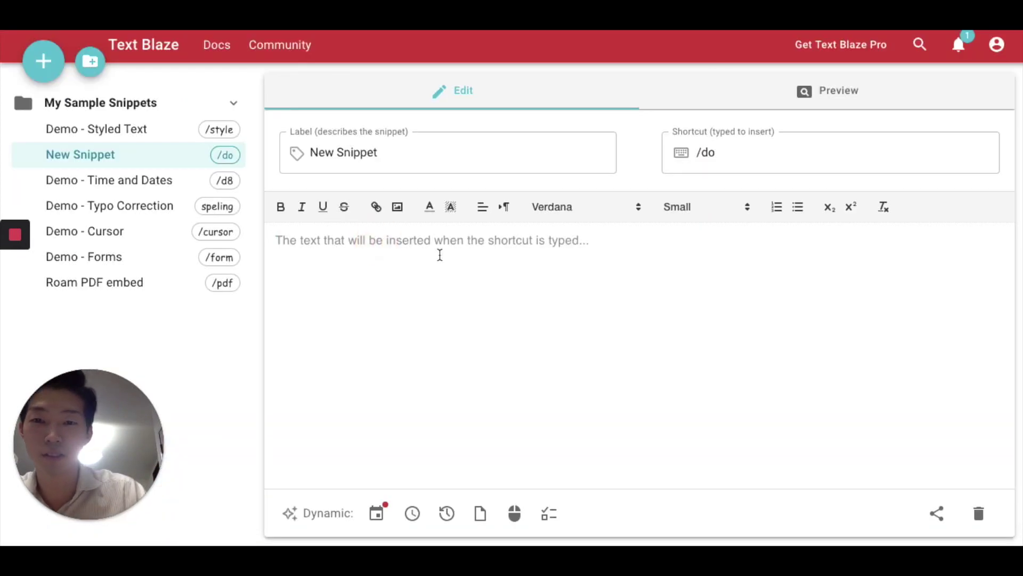
key("ctrl+v")
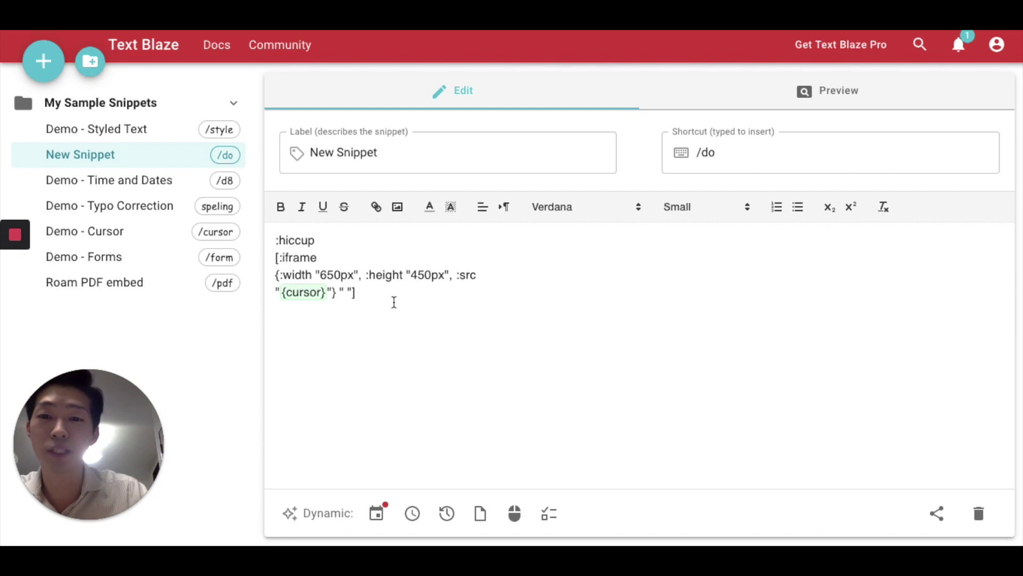
left_click(393, 299)
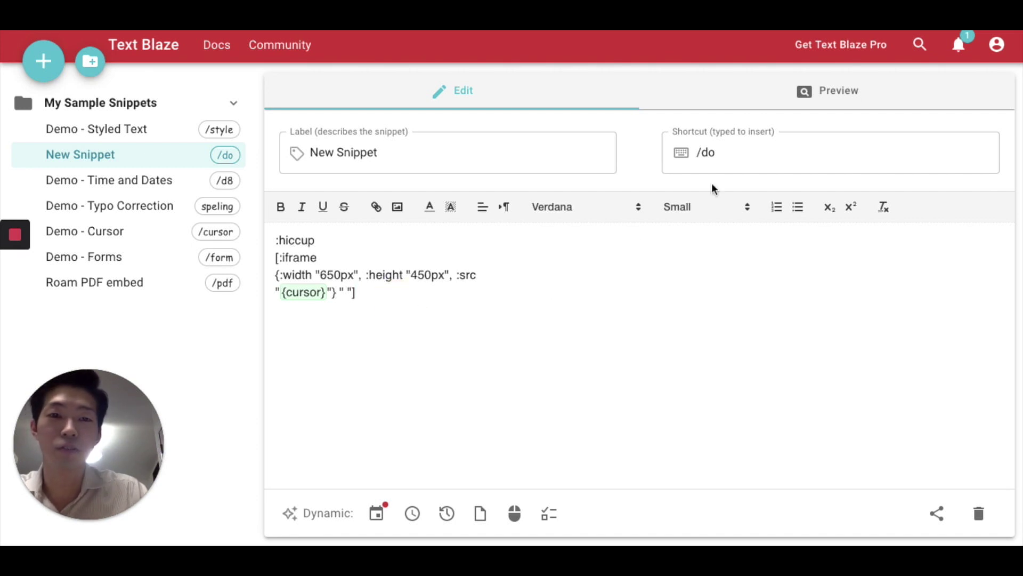
left_click(742, 154)
key("BackSpace")
key("BackSpace")
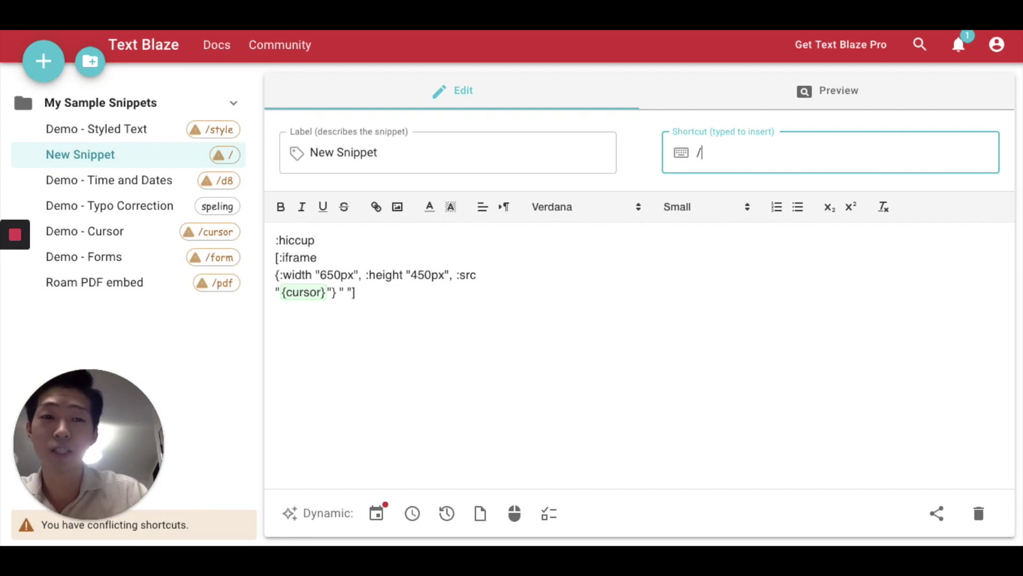
- Compare with the Roam PDF embed snippet, then try 'poop' and 'pdf' shortcuts, reverting to /
mouse_move(8, 235)
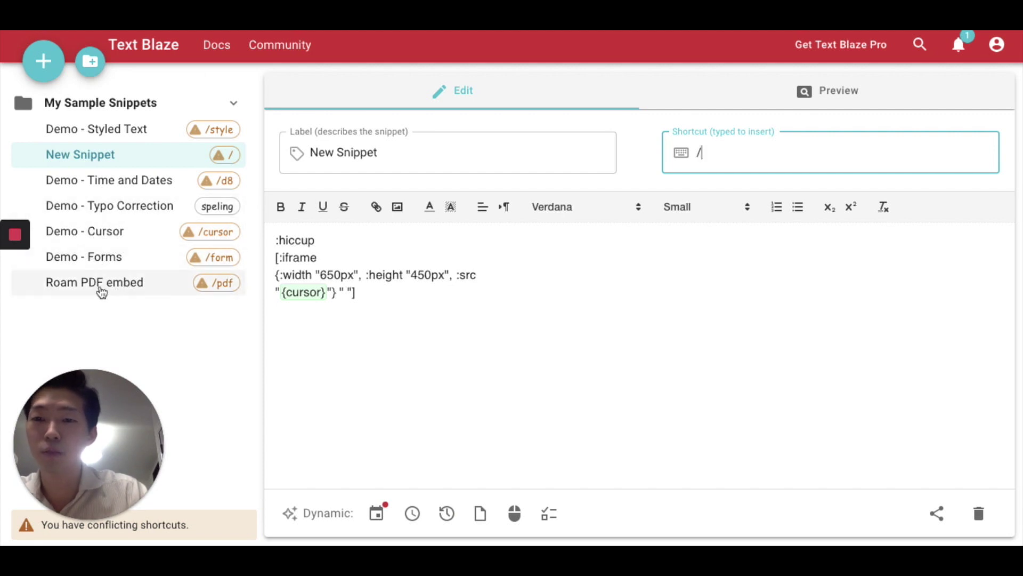
left_click(141, 288)
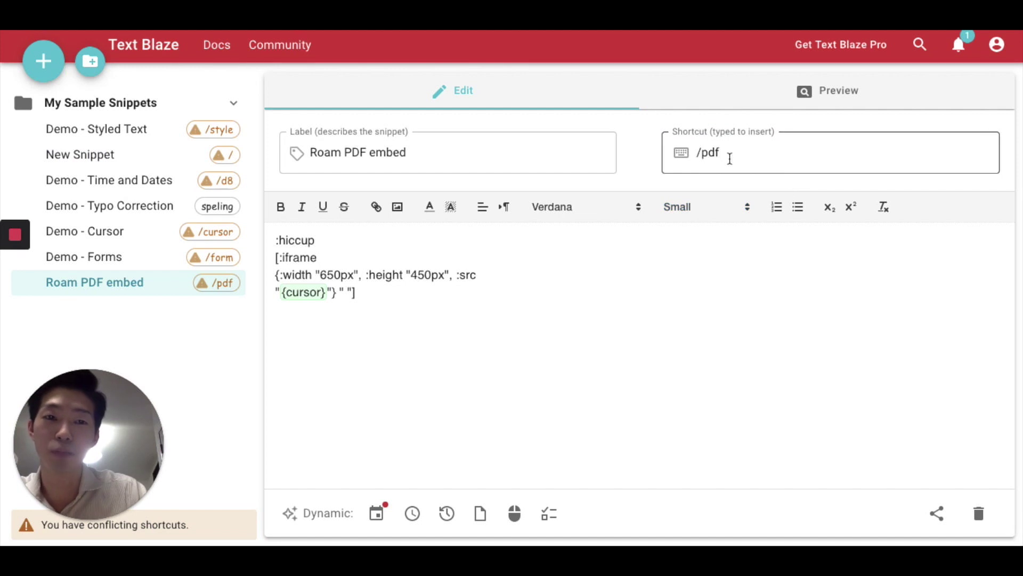
left_click(123, 152)
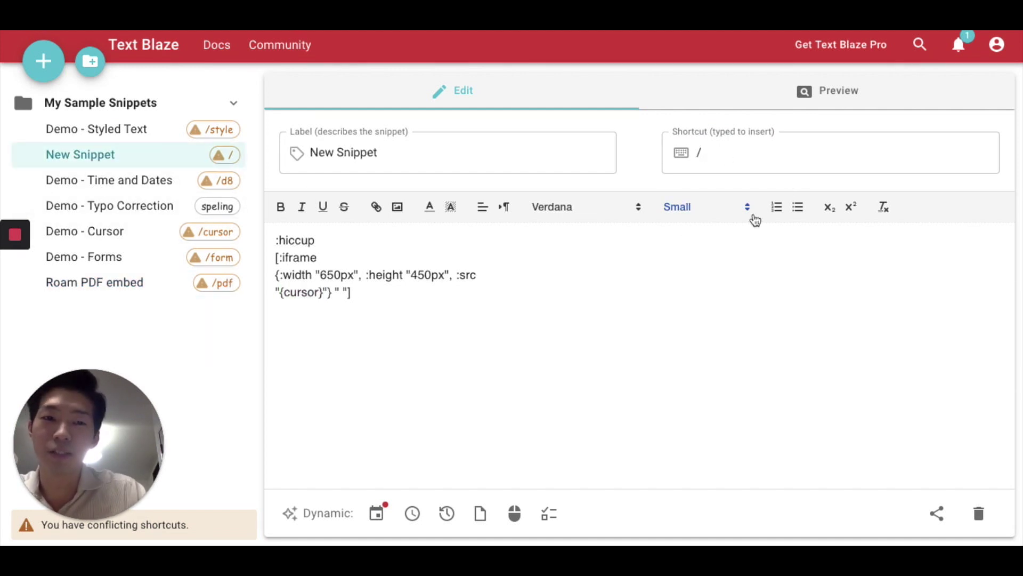
left_click(743, 153)
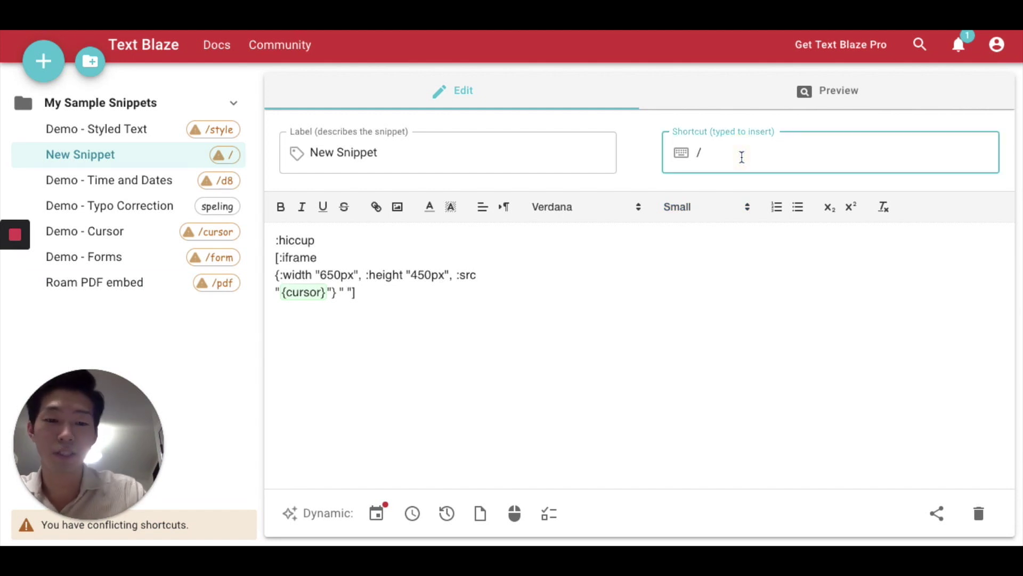
type("poop")
key("BackSpace")
key("BackSpace")
key("BackSpace")
key("BackSpace")
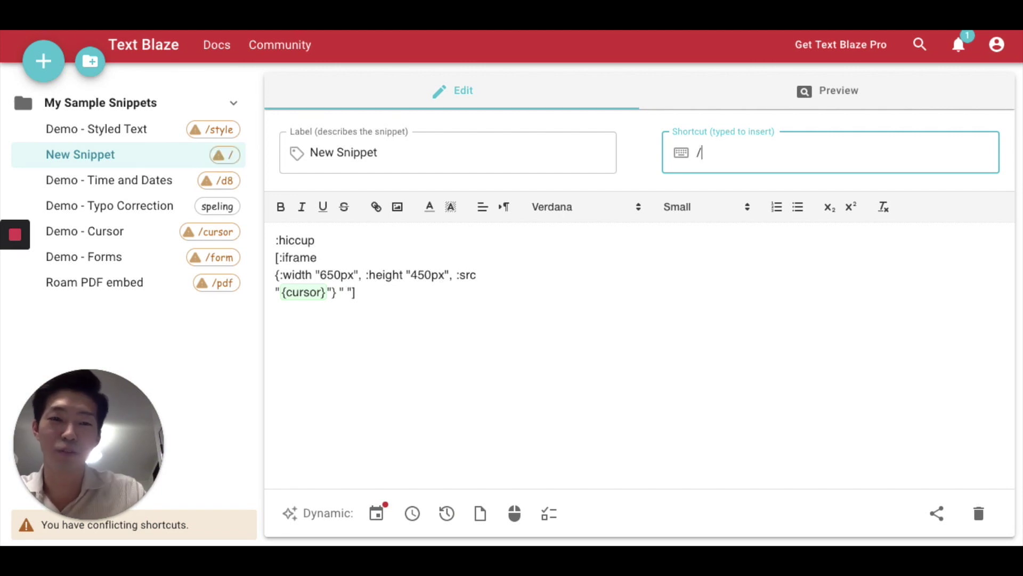
type("pdf")
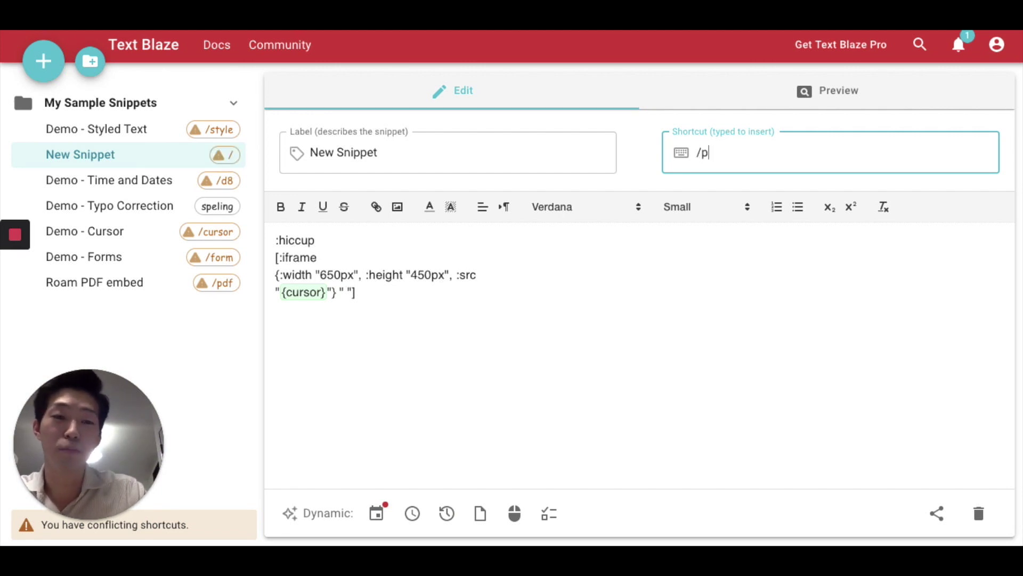
key("BackSpace")
key("BackSpace")
key("BackSpace")
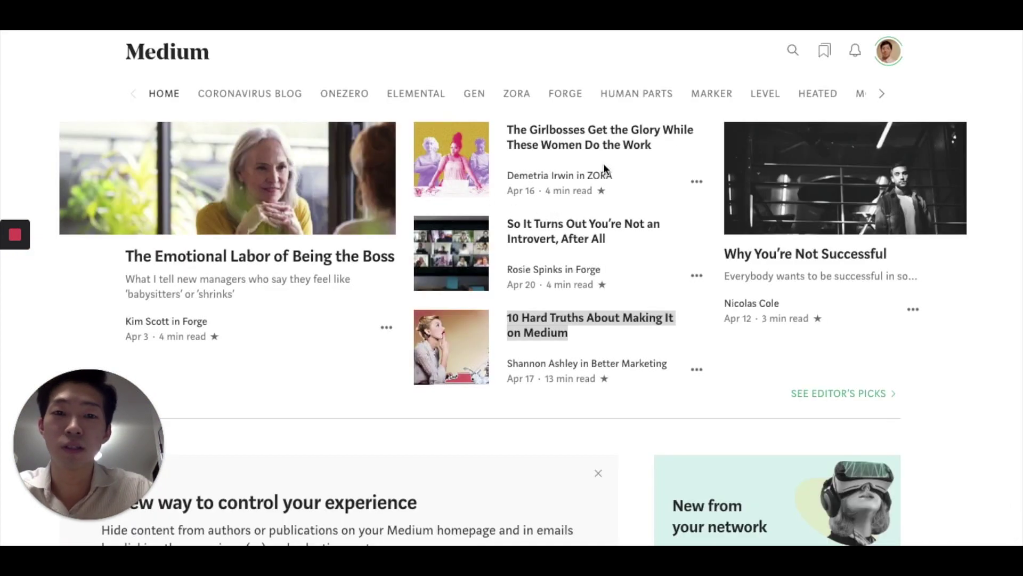
- Copy the link to the Medium article '10 Hard Truths About Making It on Medium' and return to Roam
right_click(543, 327)
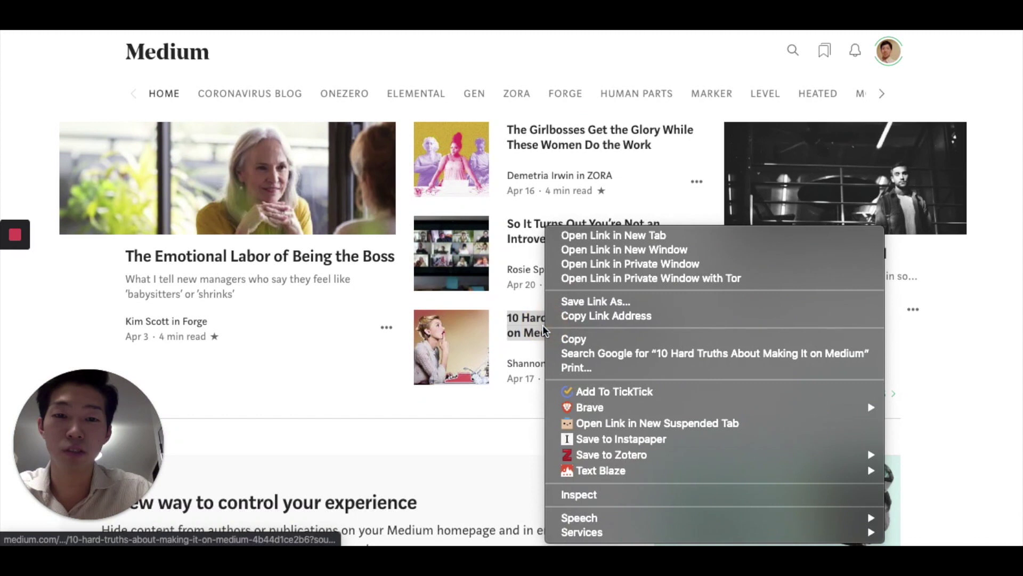
left_click(598, 317)
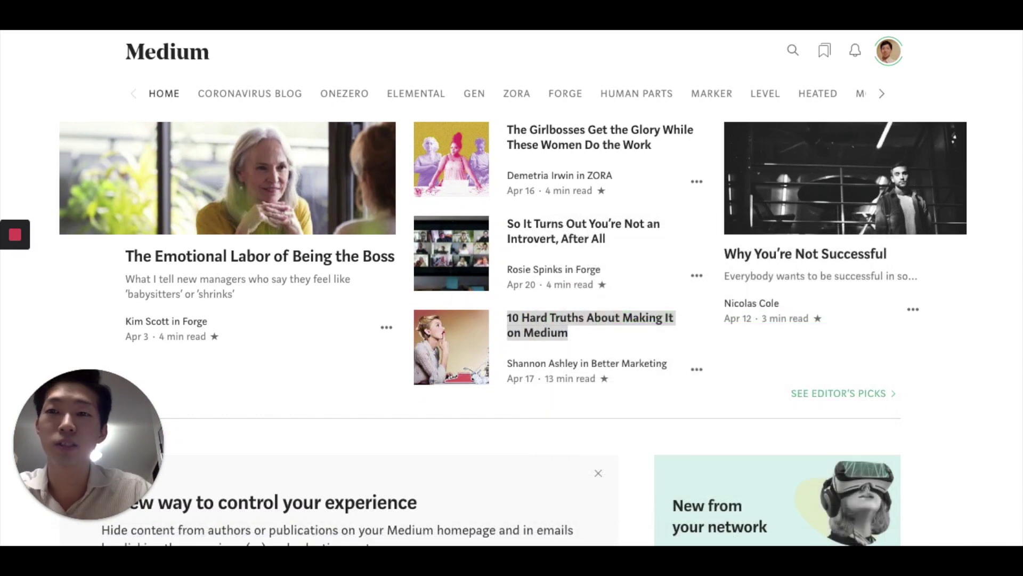
key("alt+Tab")
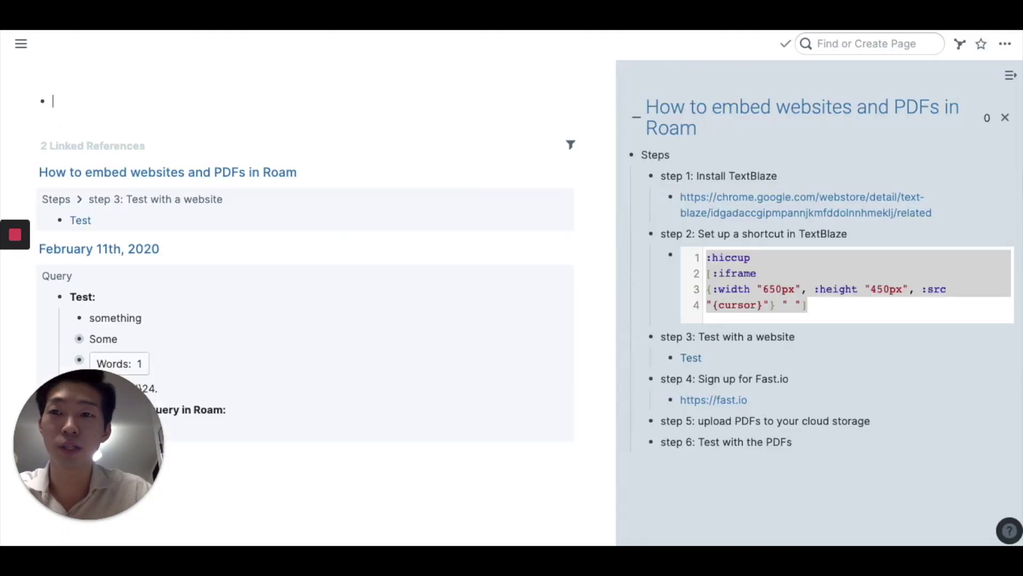
- Insert /hiccup code in the empty top block with the Medium article URL and view the rendered embed
left_click(85, 104)
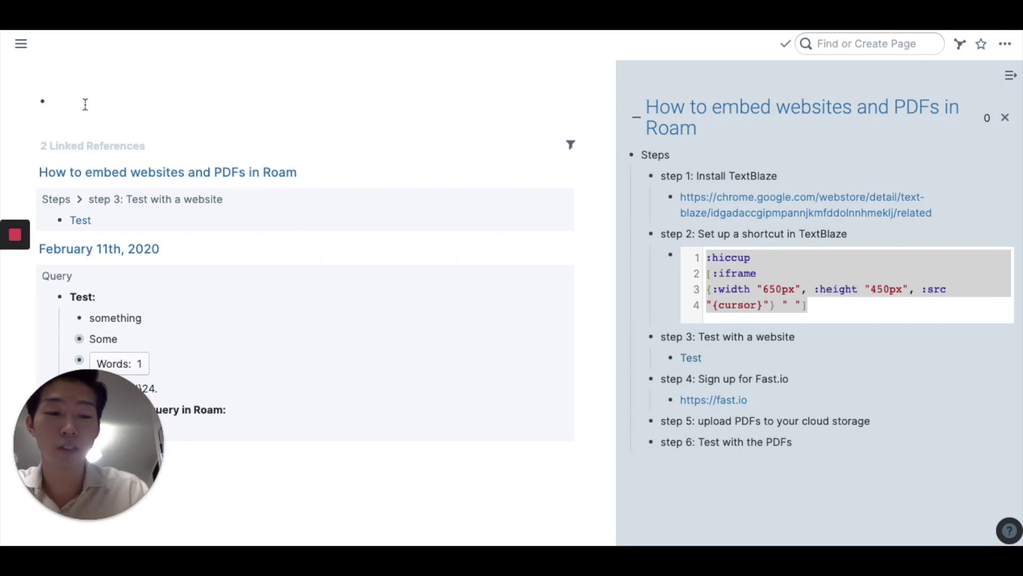
type("/")
type("hiccup")
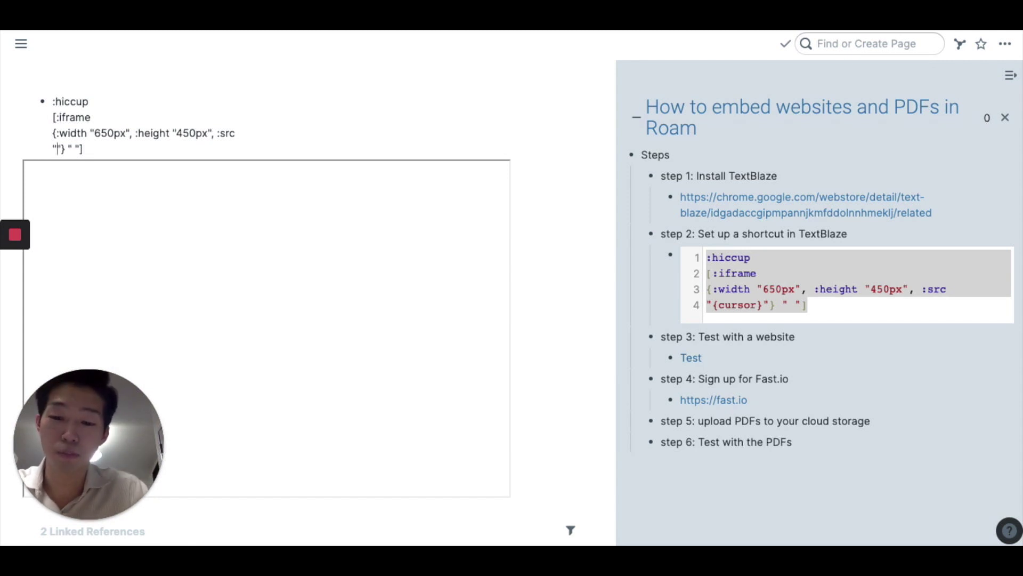
key("ctrl+v")
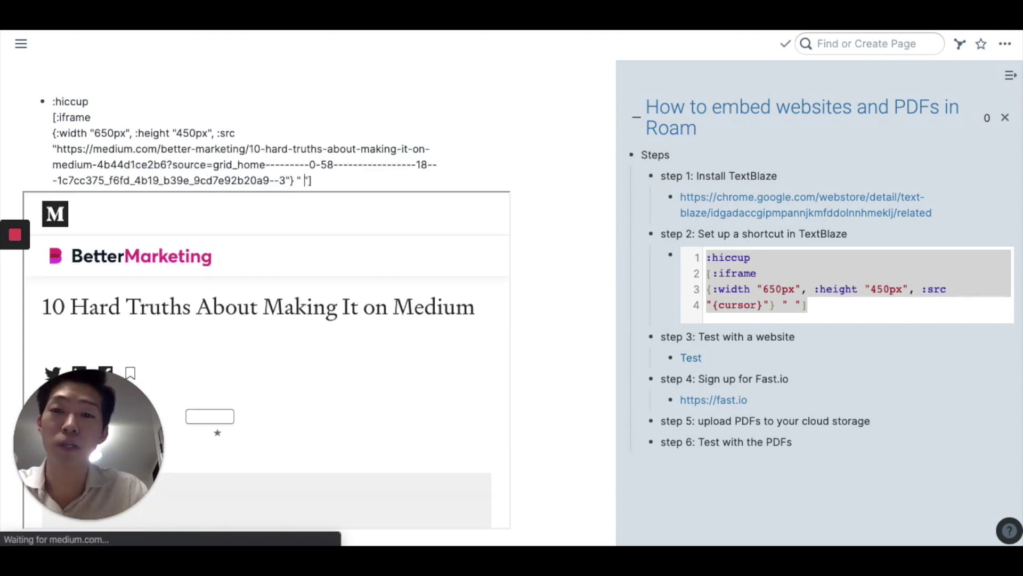
scroll(514, 292, "down", 2)
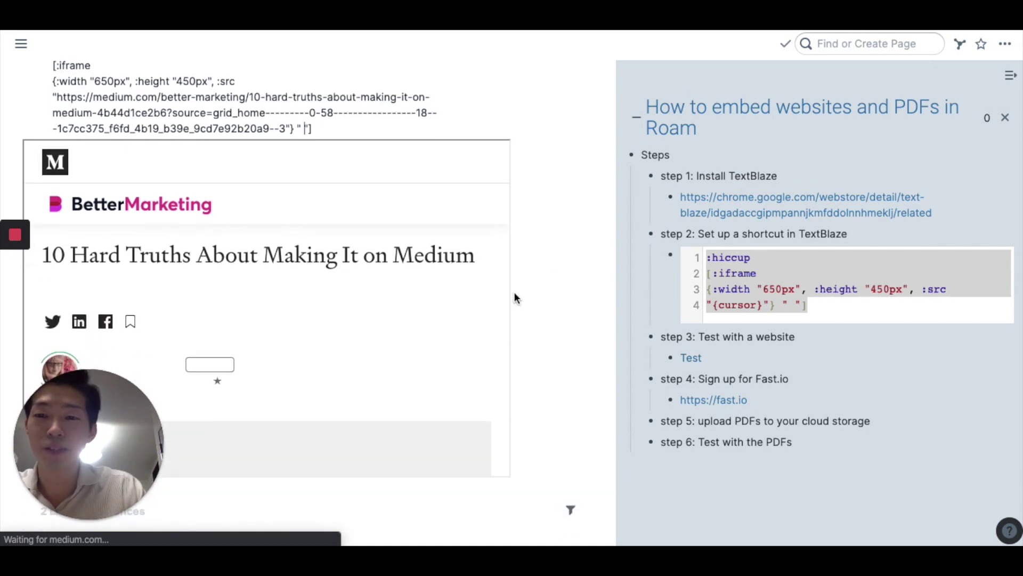
scroll(441, 335, "down", 2)
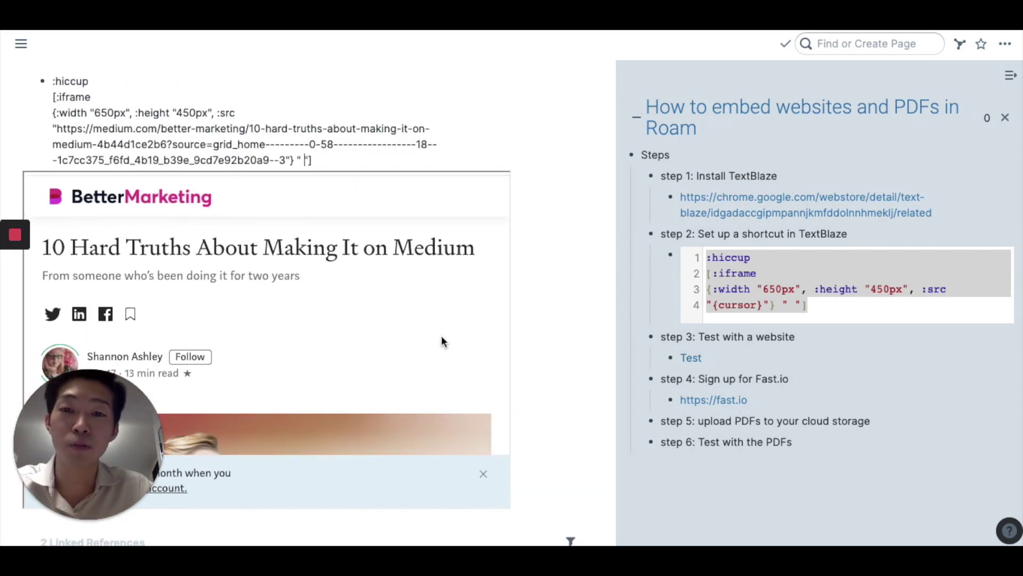
scroll(441, 341, "down", 3)
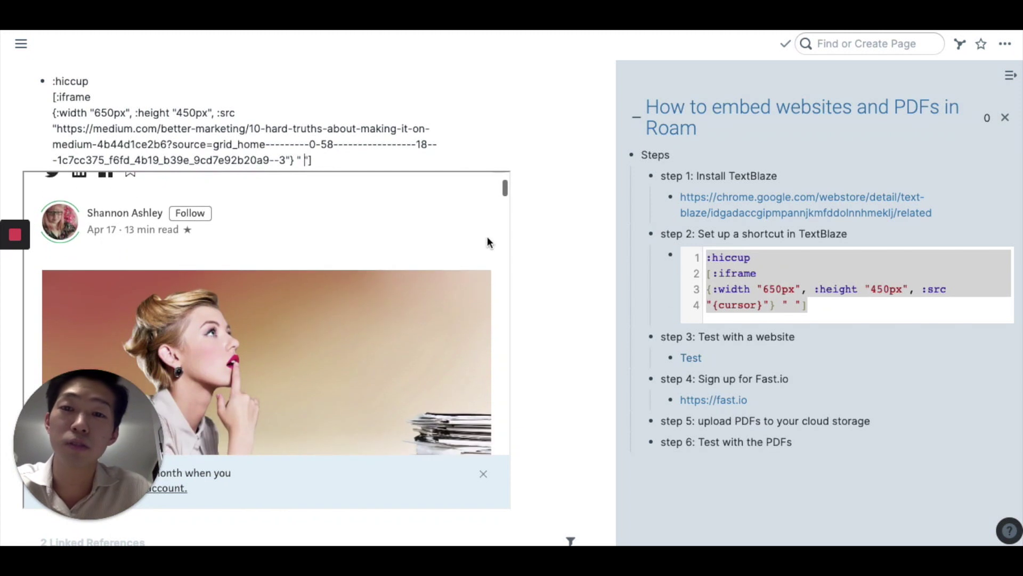
key("Escape")
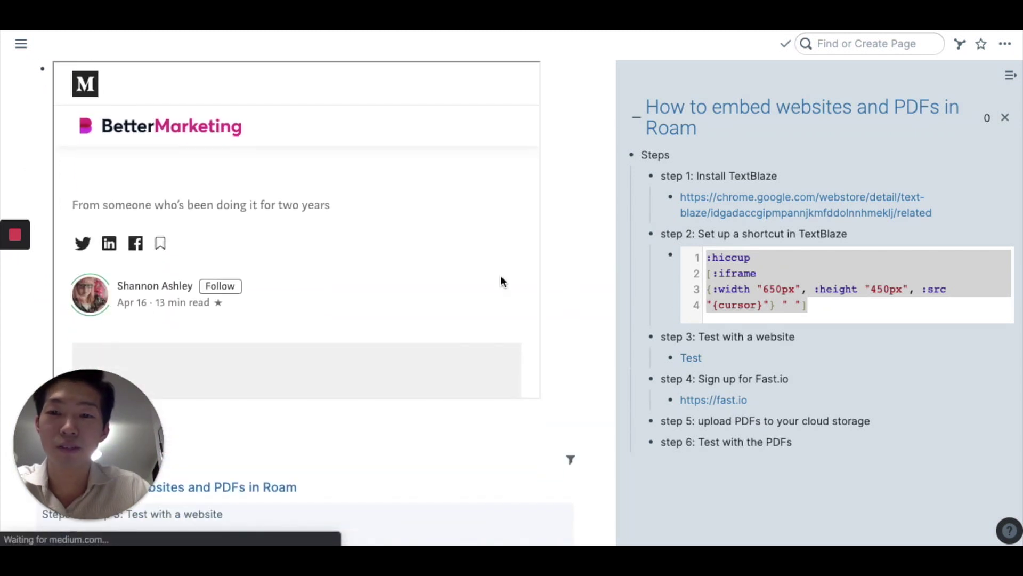
scroll(503, 282, "down", 10)
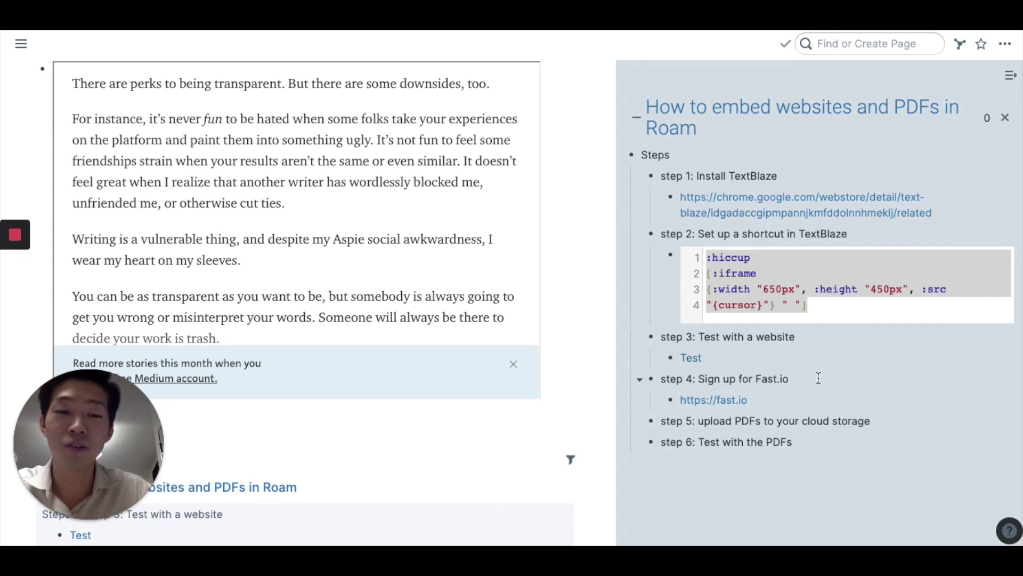
scroll(818, 378, "down", 1)
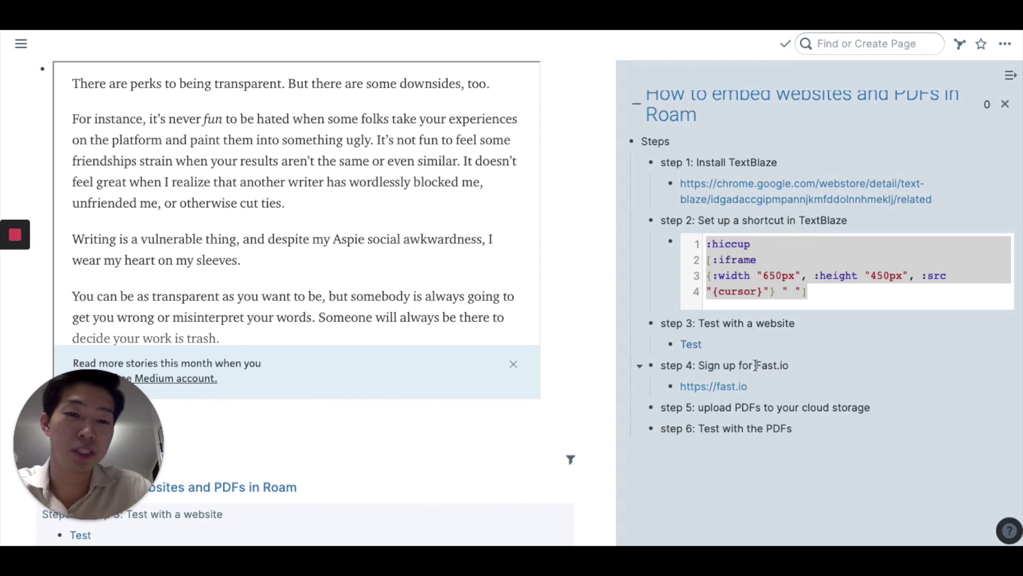
right_click(720, 391)
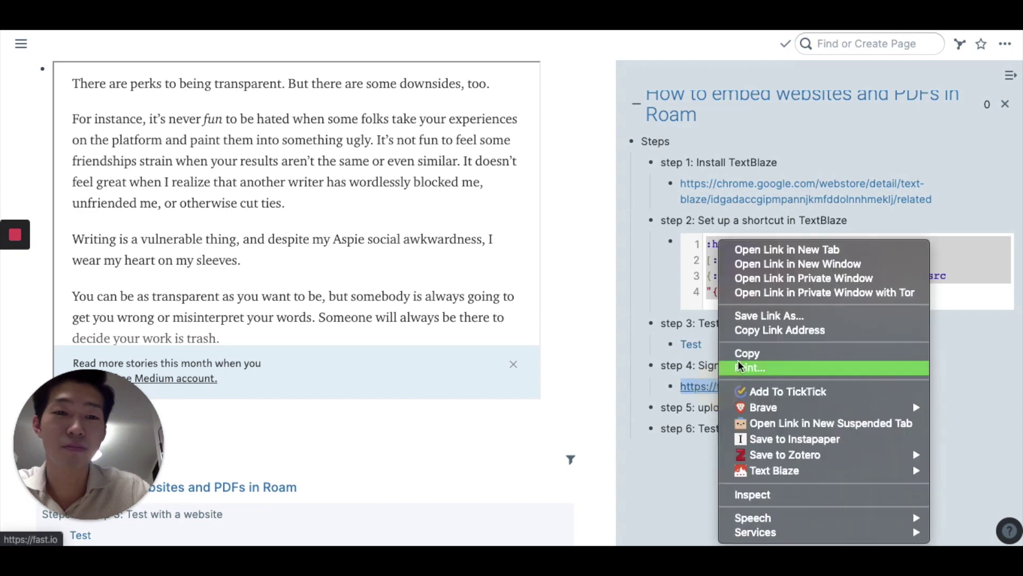
left_click(751, 253)
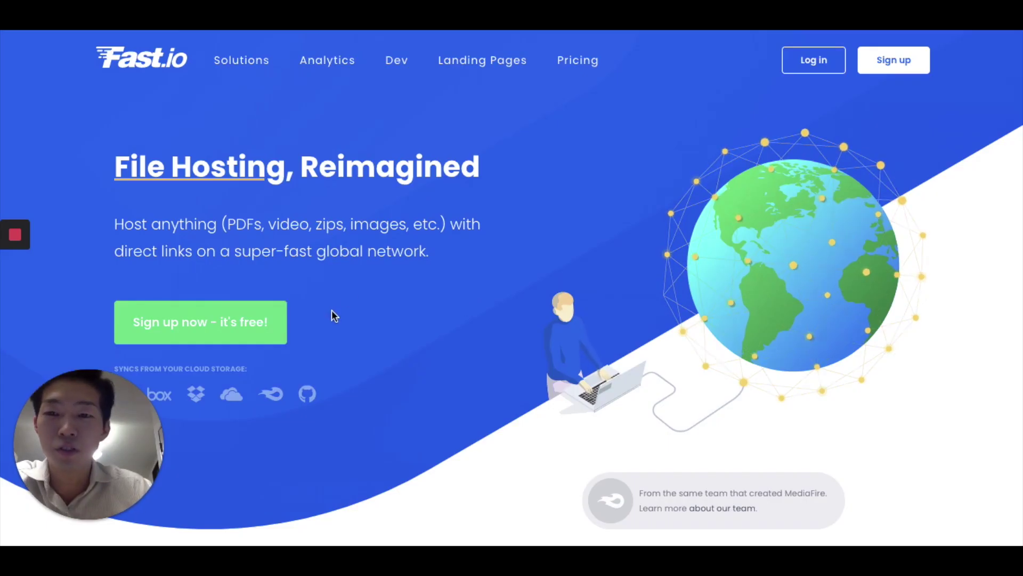
- Sign up for a Fast.io account with an email address and password
left_click(230, 328)
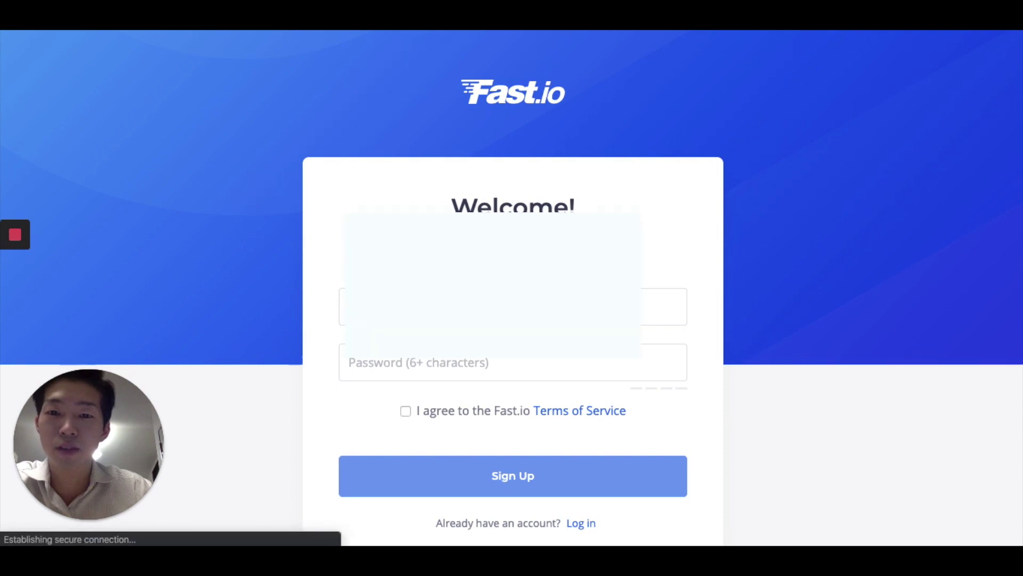
left_click(317, 282)
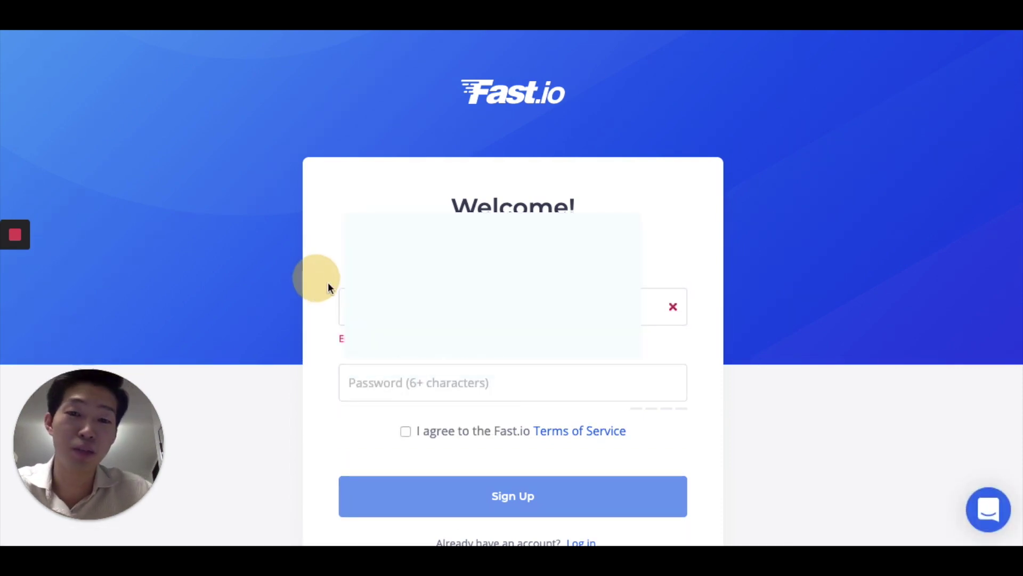
scroll(422, 382, "down", 3)
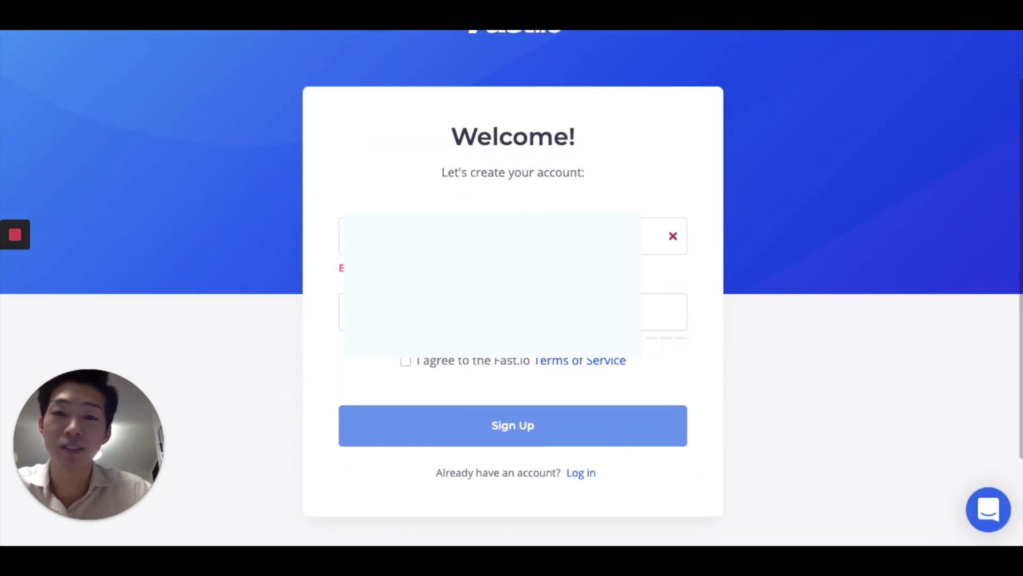
left_click(647, 235)
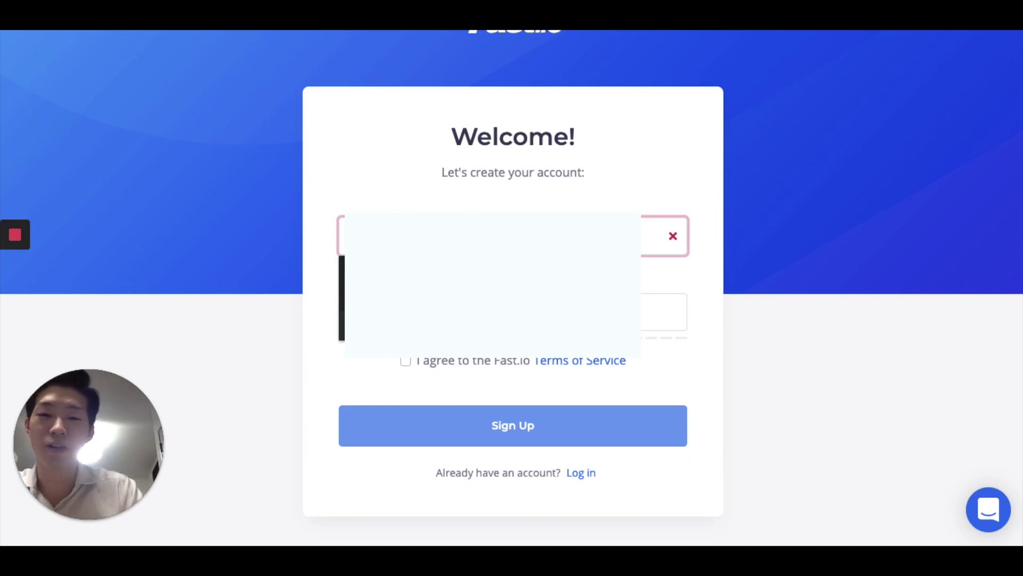
key("Escape")
key("Tab")
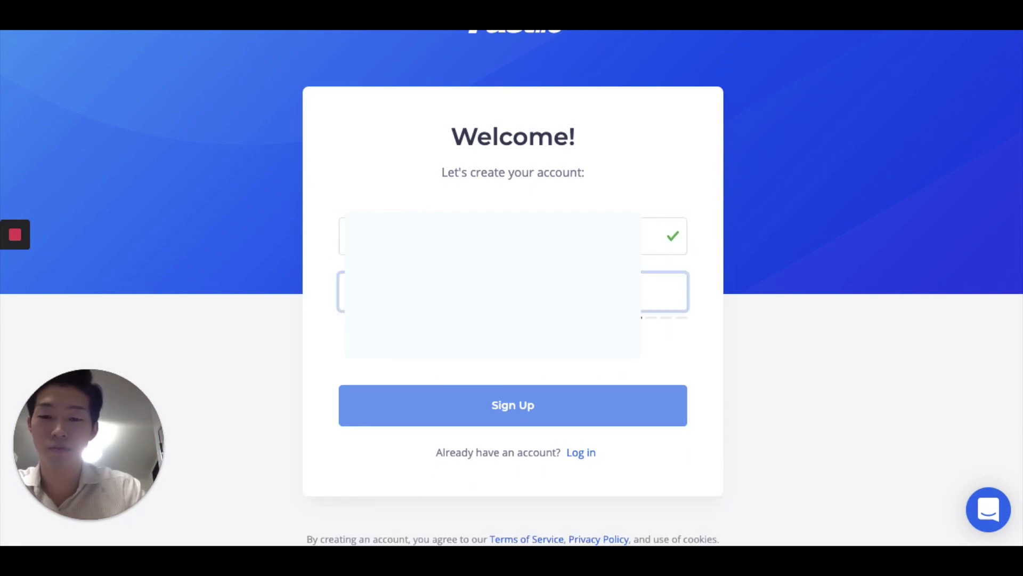
left_click(483, 400)
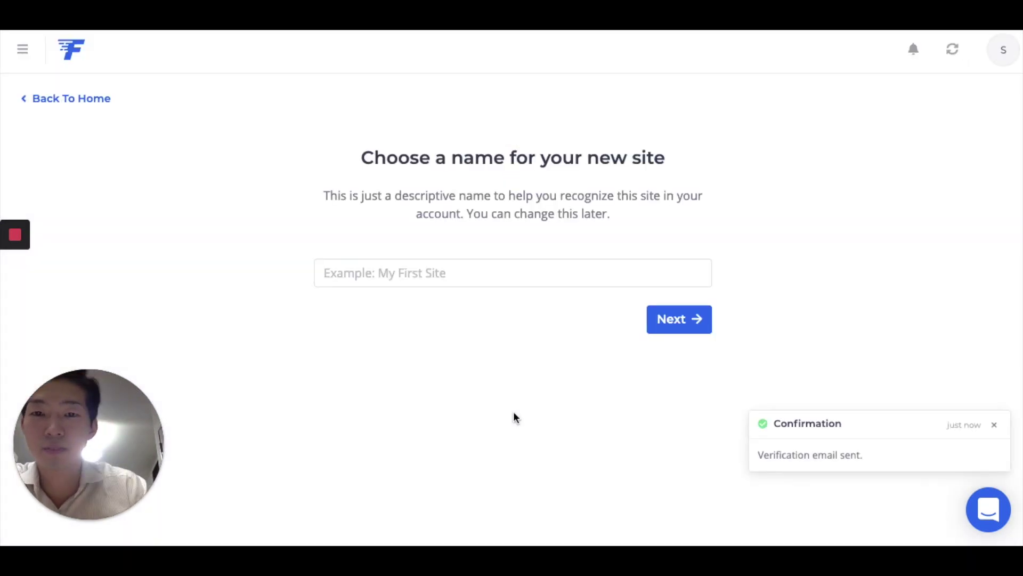
- Name the new Fast.io site 'ShuOmi'
left_click(366, 276)
left_click(280, 277)
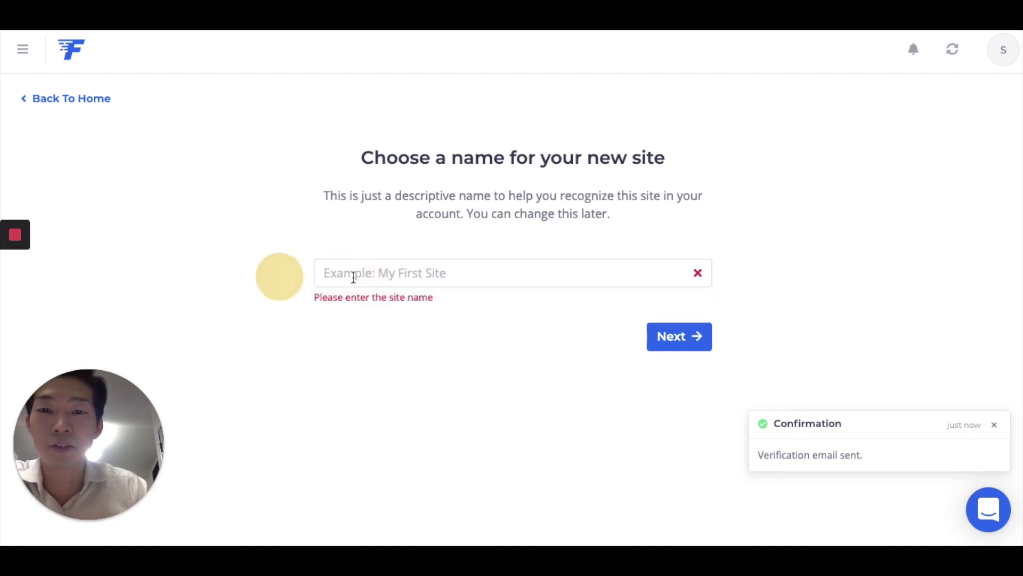
left_click(381, 274)
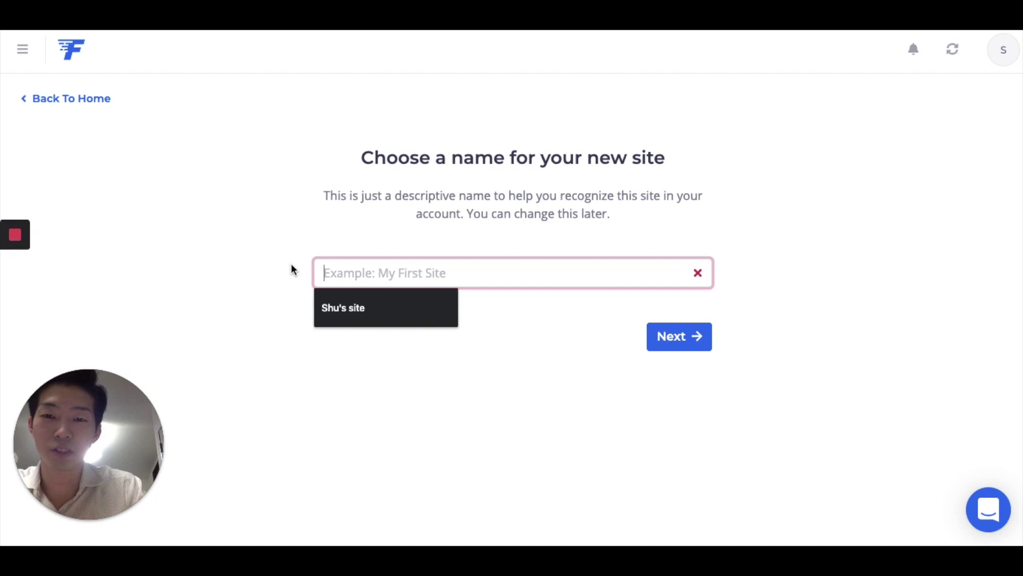
type("ShuOmi")
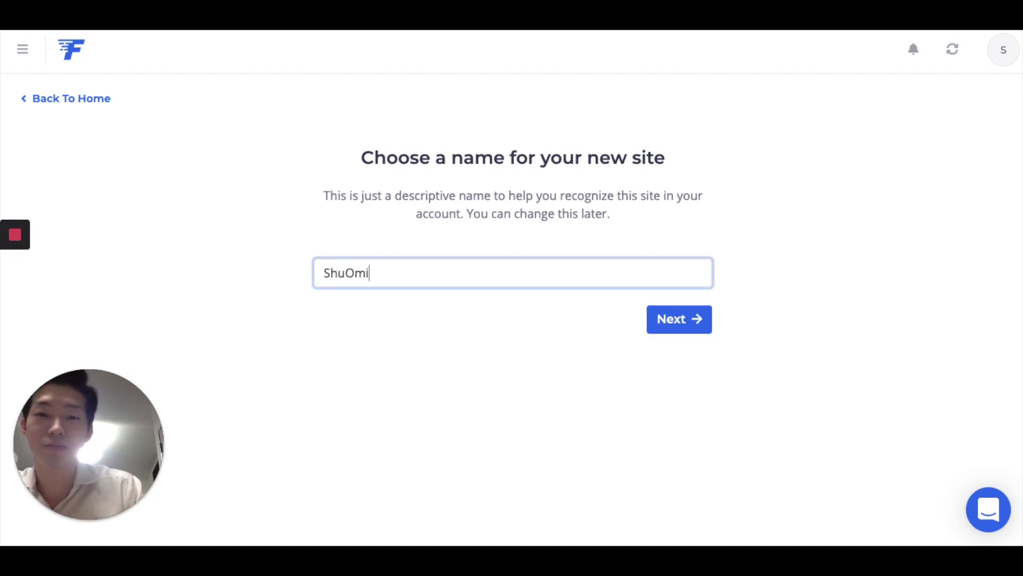
- Choose Dropbox as the site's storage provider and authorize Fast.io to access the Dropbox account
left_click(688, 327)
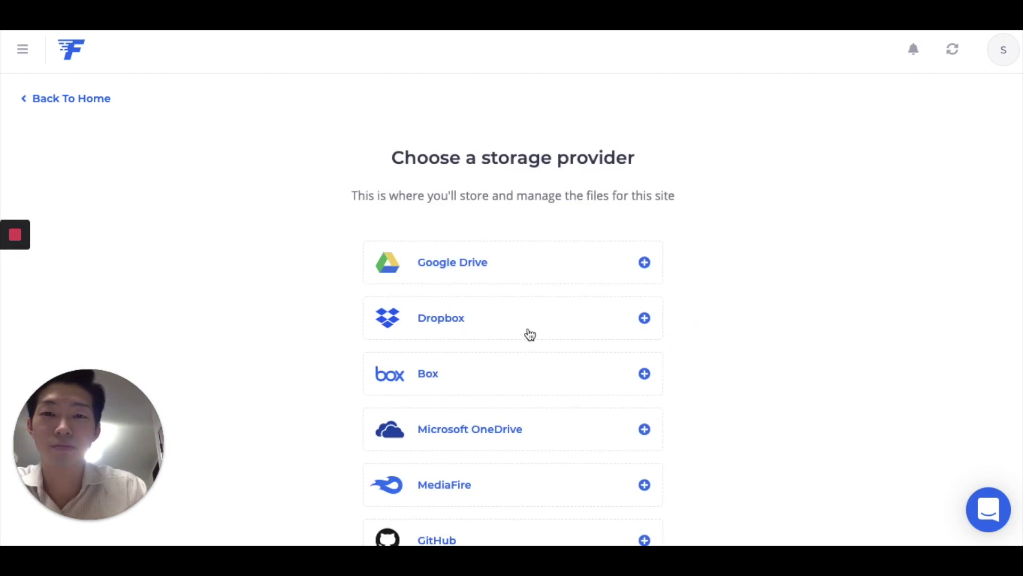
scroll(317, 294, "down", 2)
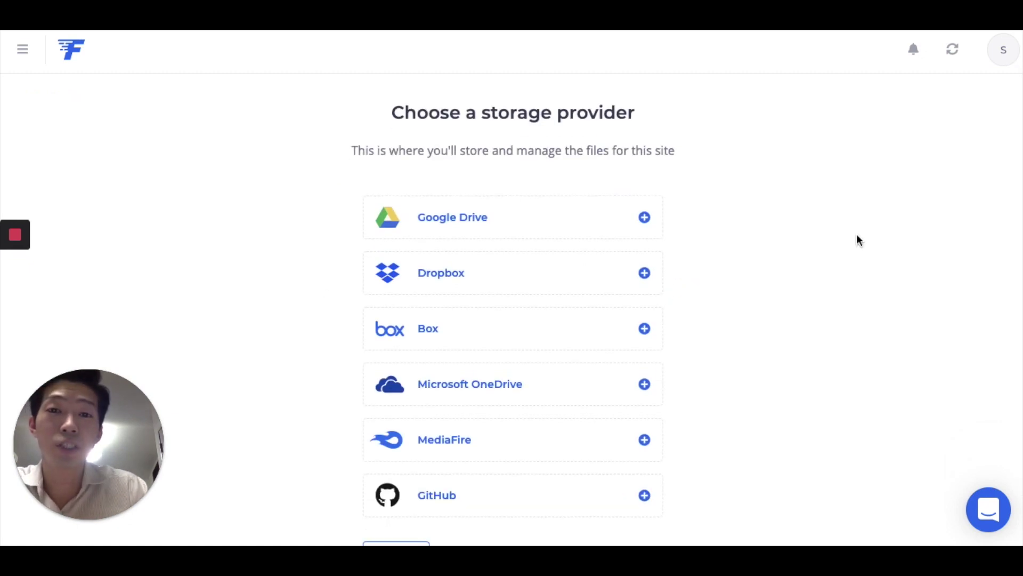
scroll(842, 237, "down", 1)
scroll(741, 257, "down", 1)
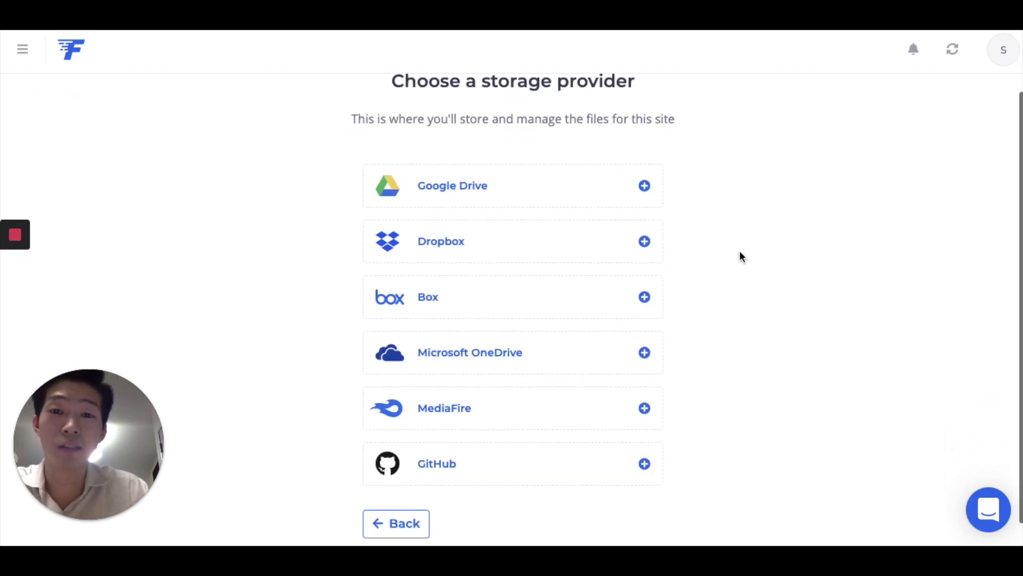
scroll(742, 256, "down", 1)
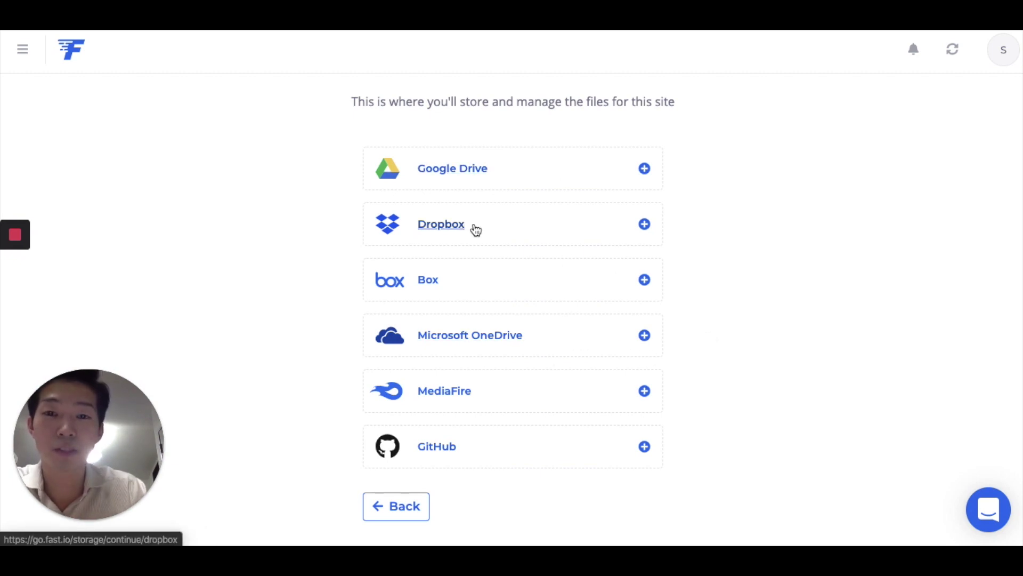
left_click(496, 221)
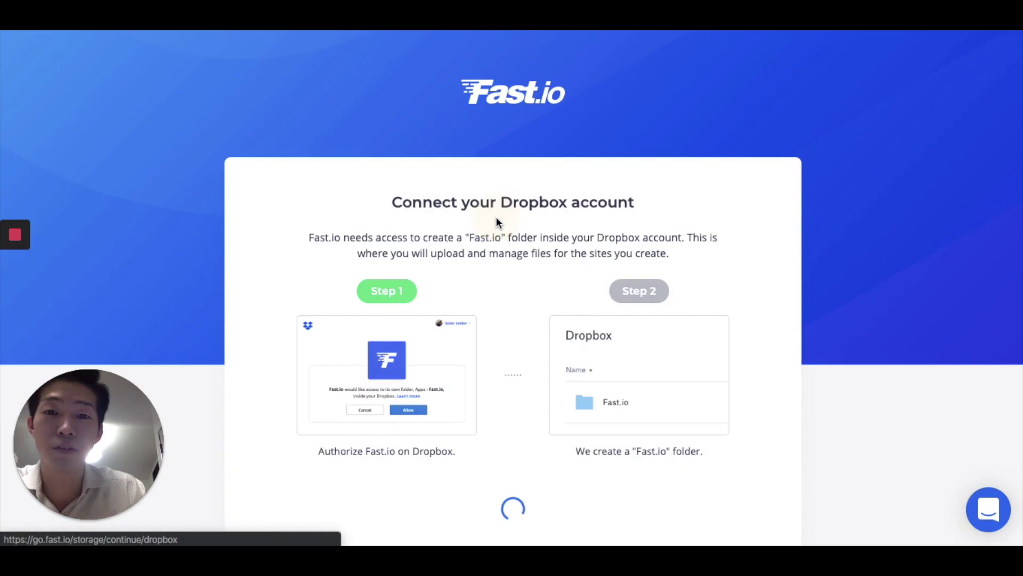
scroll(533, 265, "down", 1)
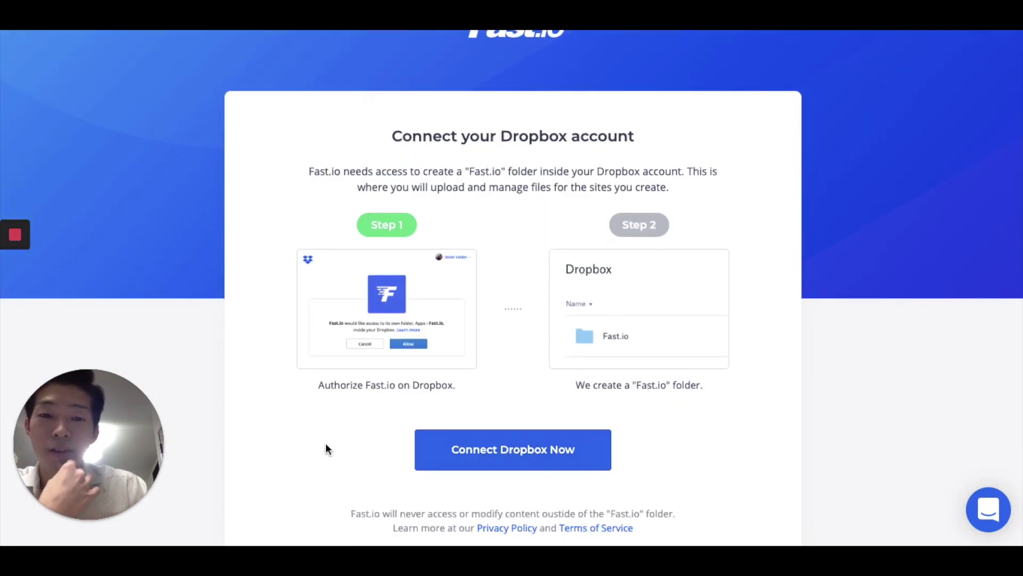
left_click(504, 454)
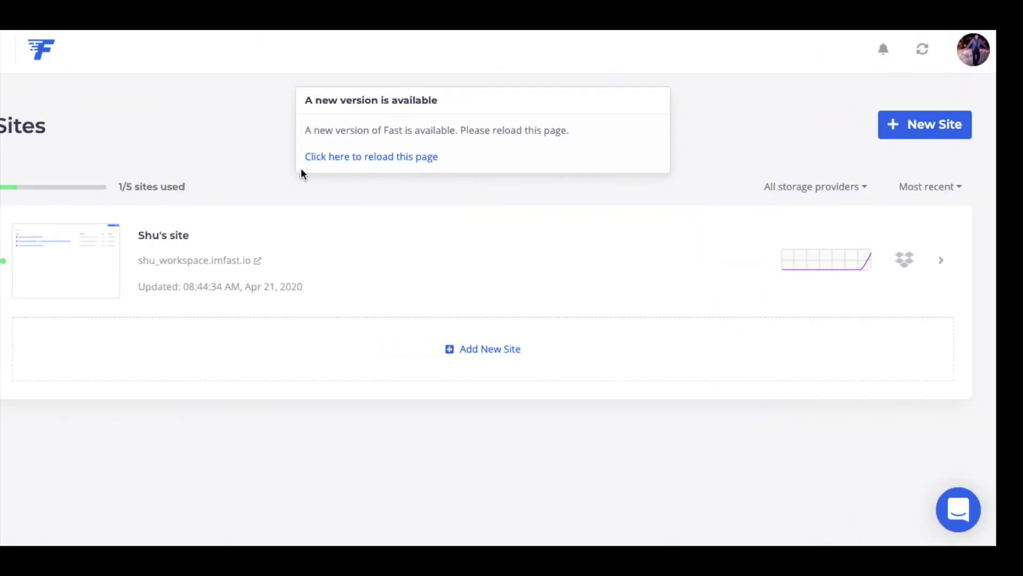
- Open the new site's details and view its files in Dropbox
left_click(235, 168)
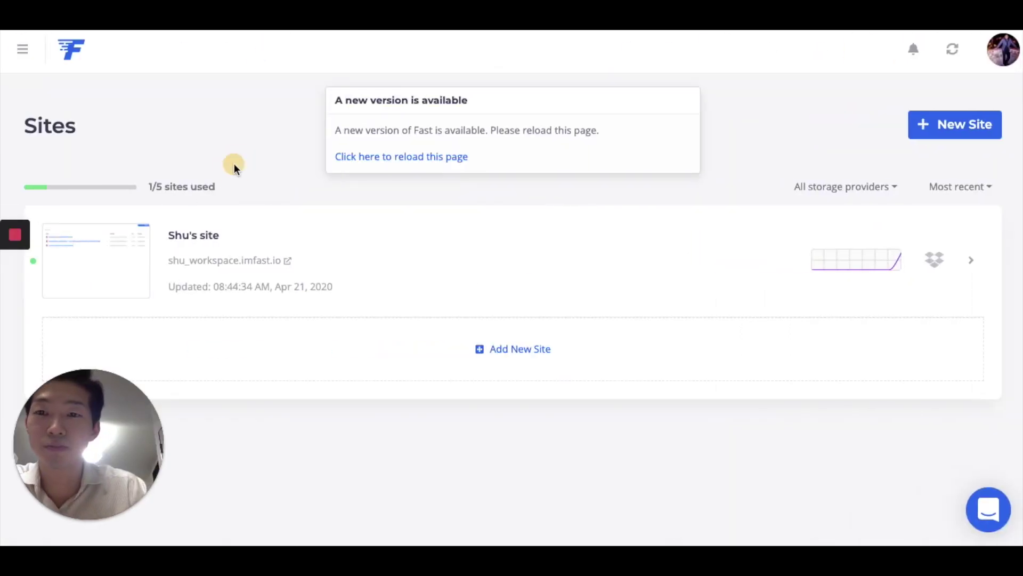
left_click(203, 240)
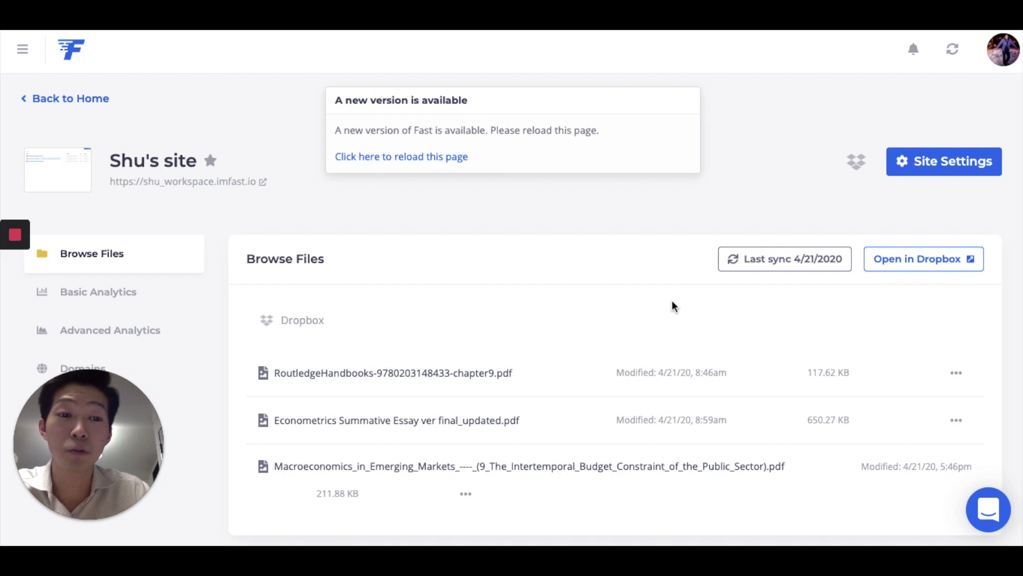
left_click(916, 261)
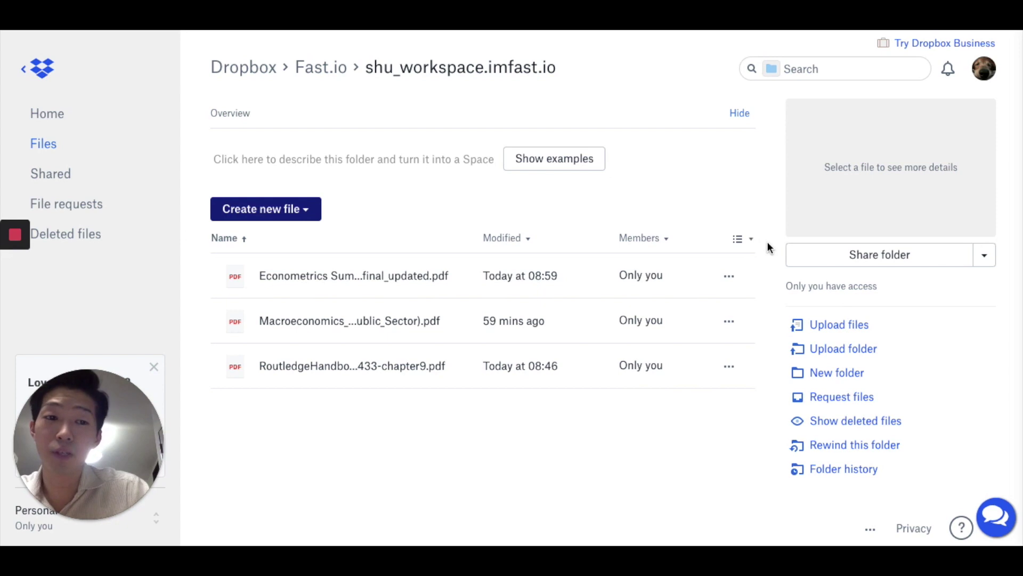
- Upload the 'Aid, Dutch disease, and manufacturing growth' PDF from Downloads into the Dropbox site folder
left_click(825, 330)
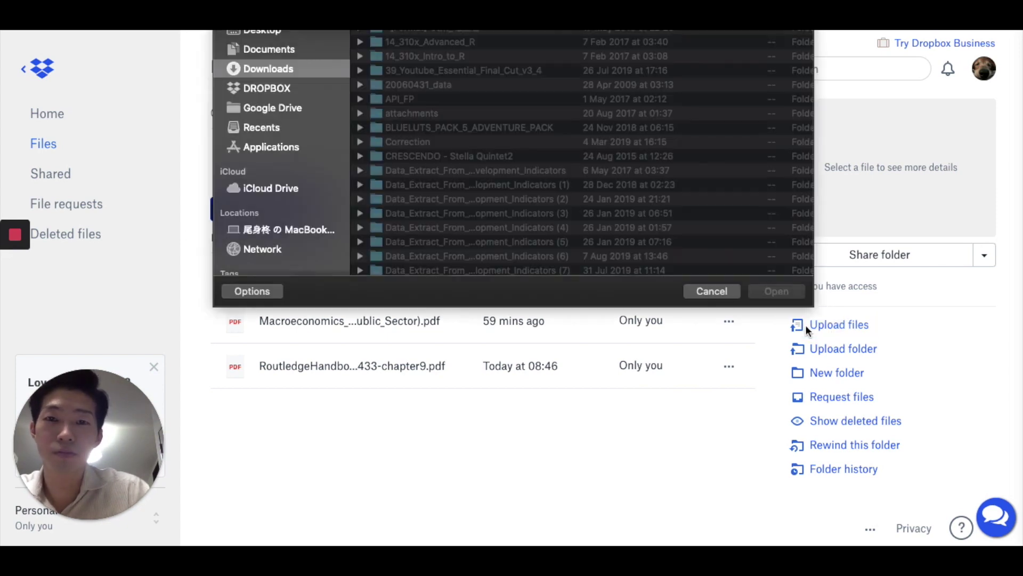
scroll(573, 169, "down", 20)
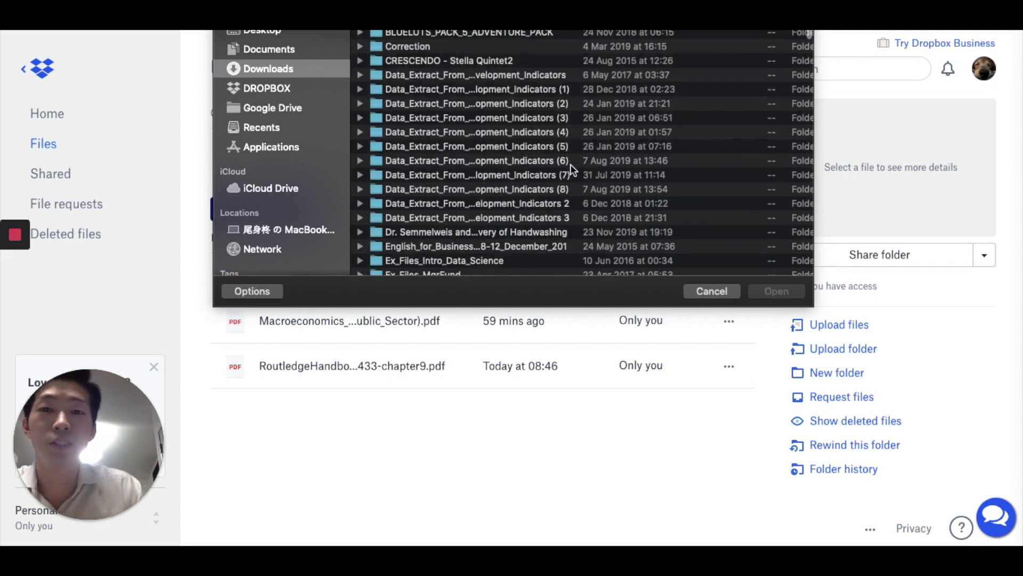
scroll(591, 181, "down", 15)
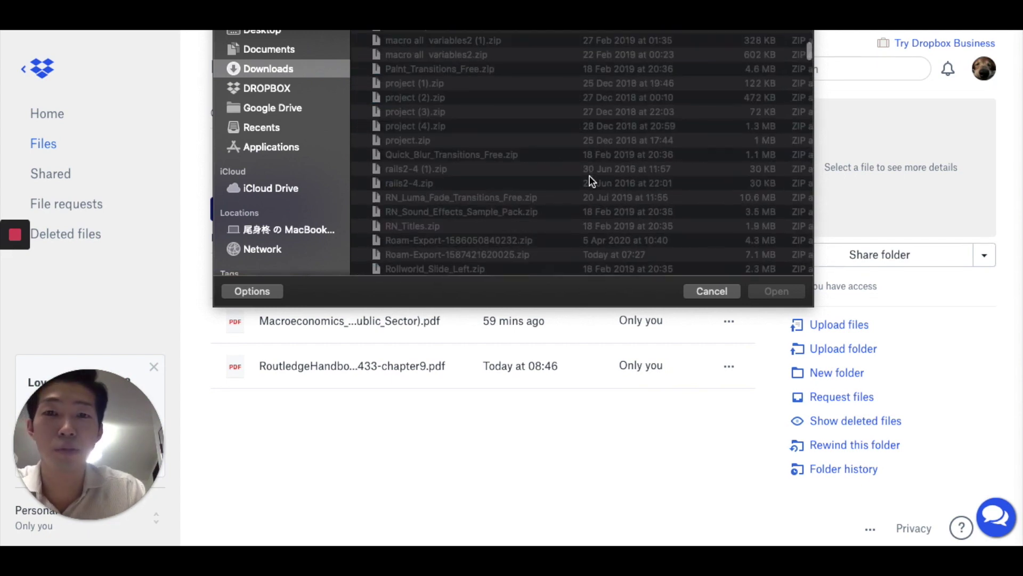
scroll(590, 180, "down", 3)
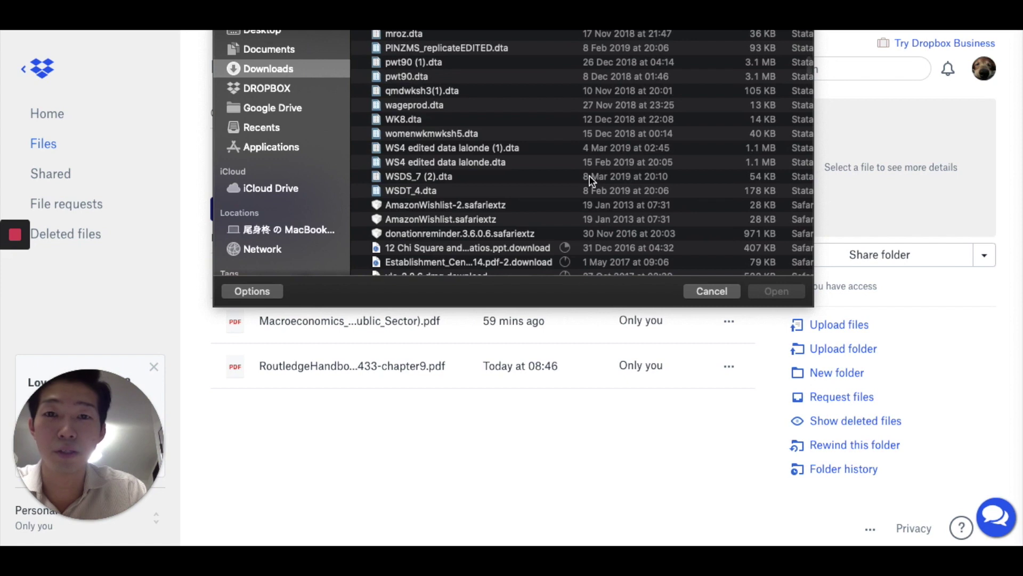
scroll(590, 181, "down", 10)
scroll(591, 180, "down", 20)
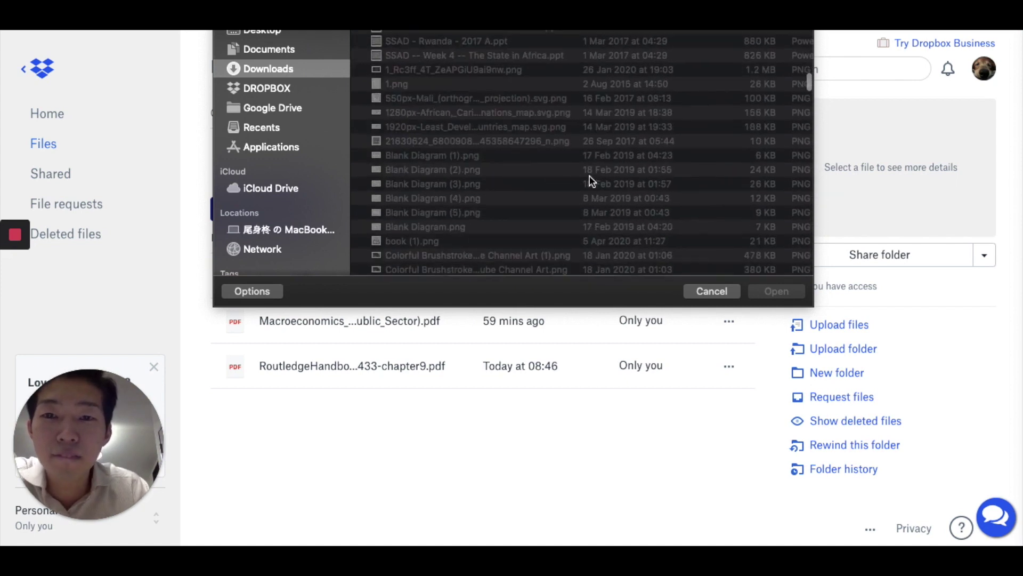
scroll(554, 184, "down", 6)
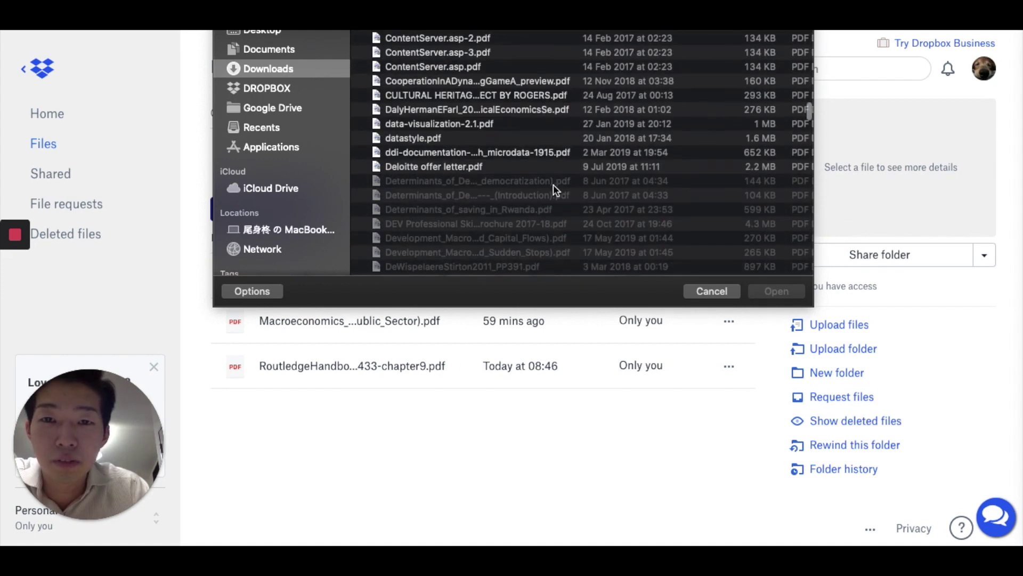
scroll(553, 184, "up", 6)
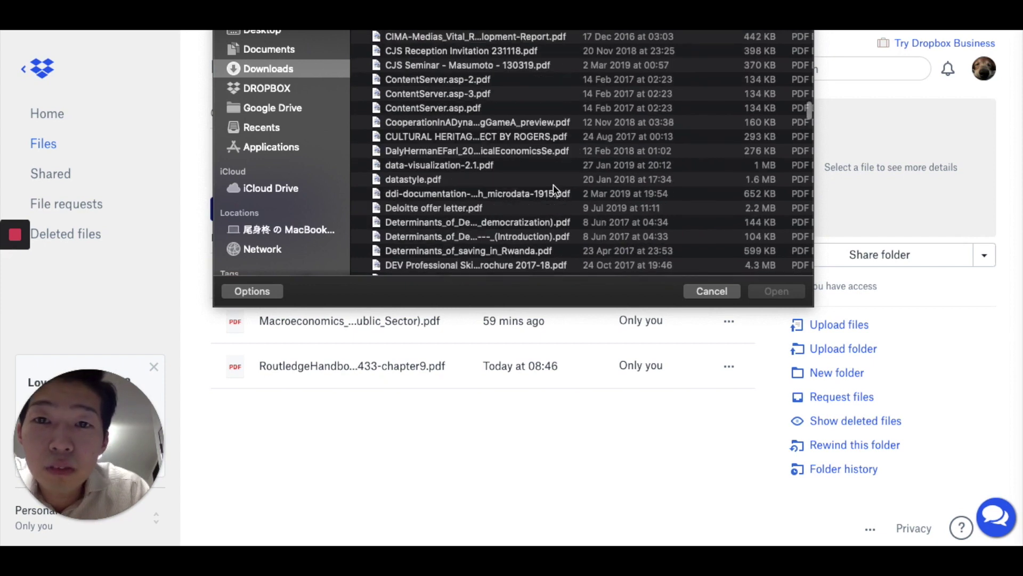
scroll(553, 184, "up", 6)
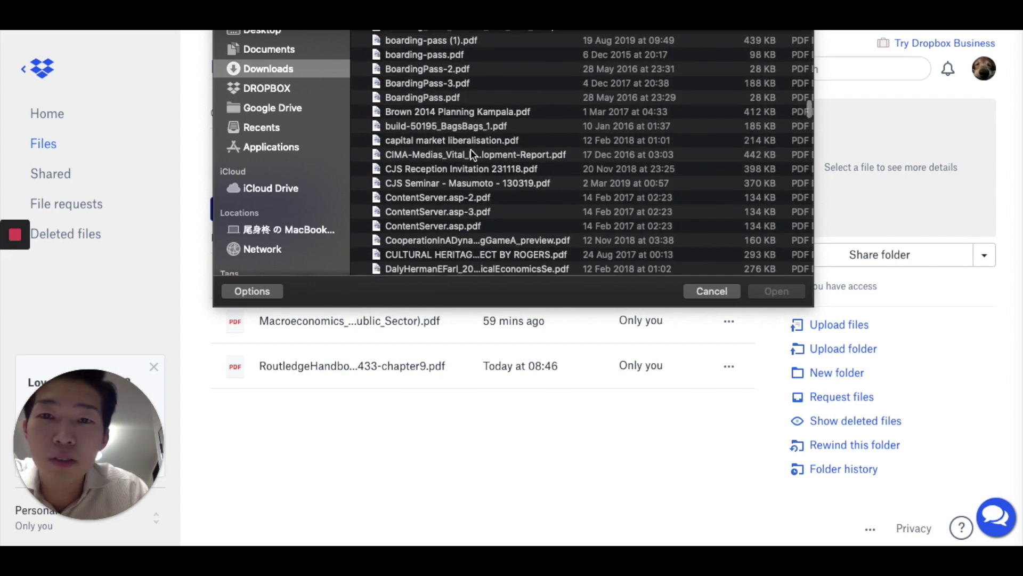
scroll(554, 152, "up", 5)
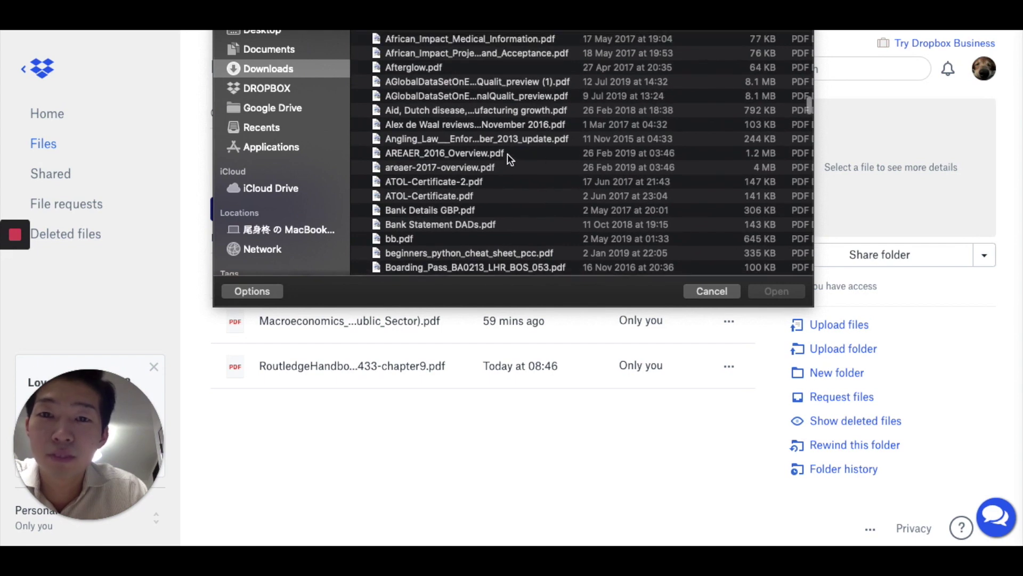
scroll(505, 150, "up", 2)
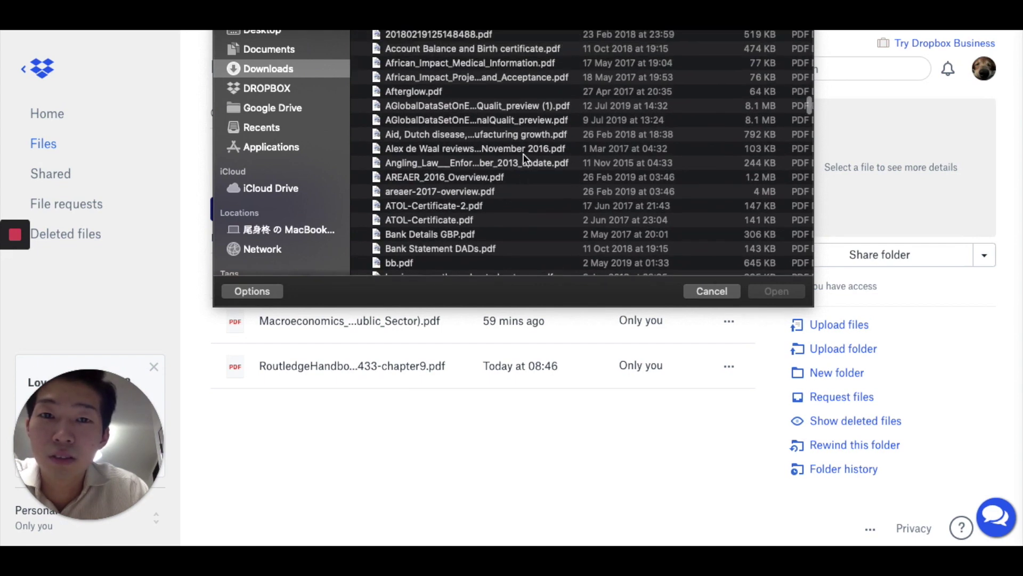
left_click(507, 142)
key("Return")
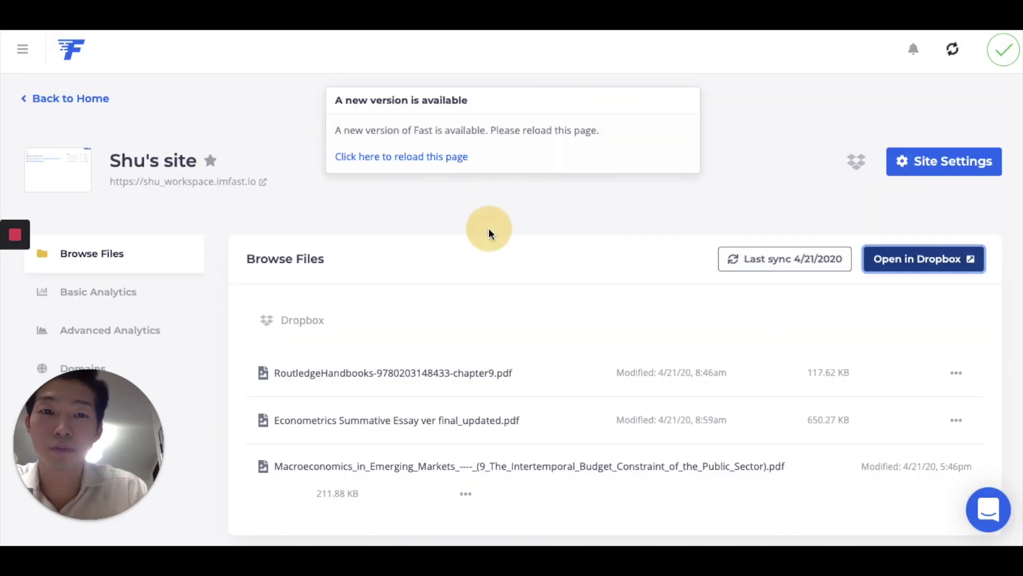
- Find the newly synced 'Aid, Dutch disease, and manufacturing growth.pdf' in Fast.io Browse Files and open it
left_click(474, 214)
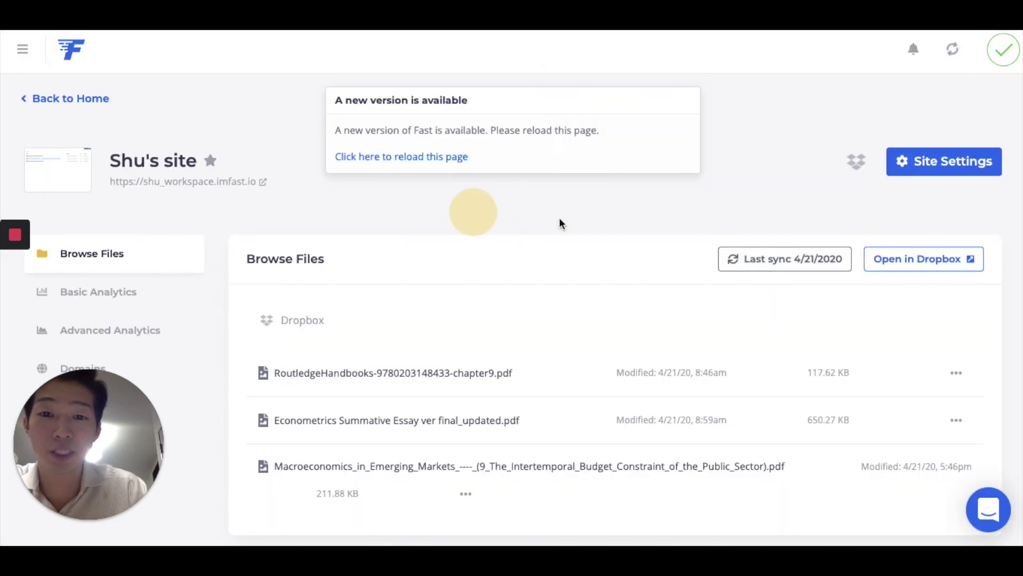
scroll(558, 218, "down", 1)
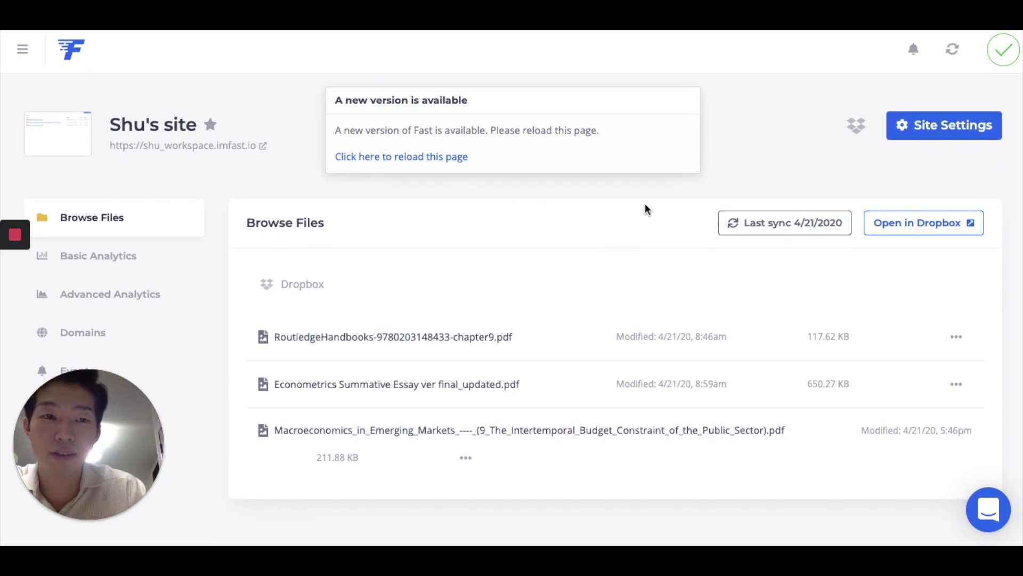
scroll(645, 203, "up", 1)
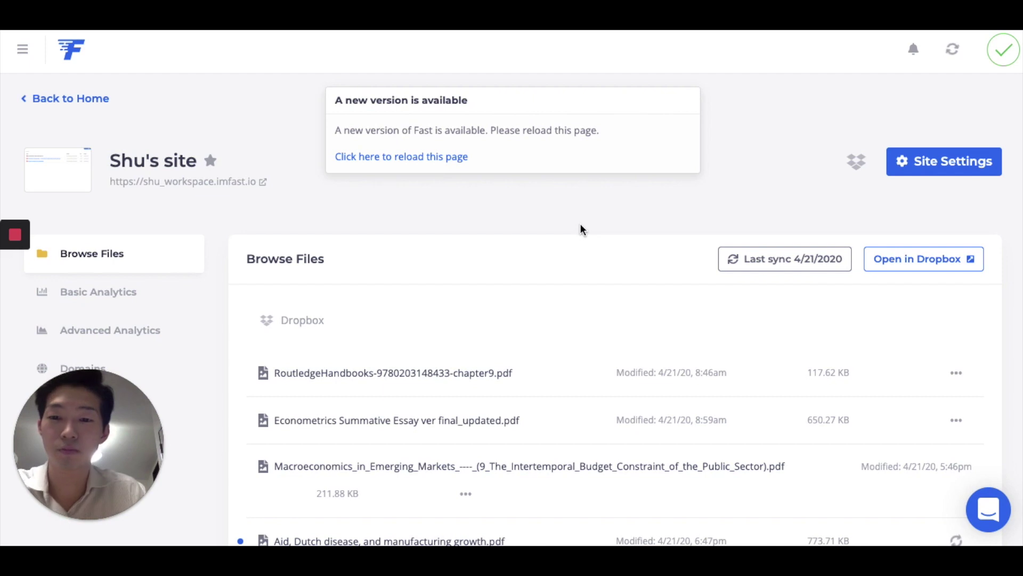
scroll(581, 229, "down", 1)
scroll(589, 404, "down", 1)
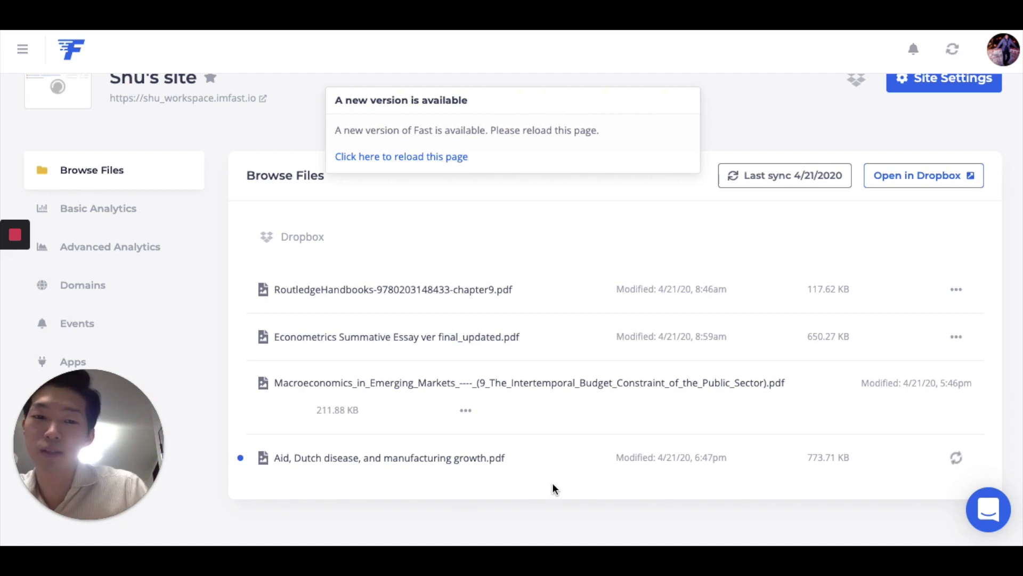
scroll(552, 482, "up", 1)
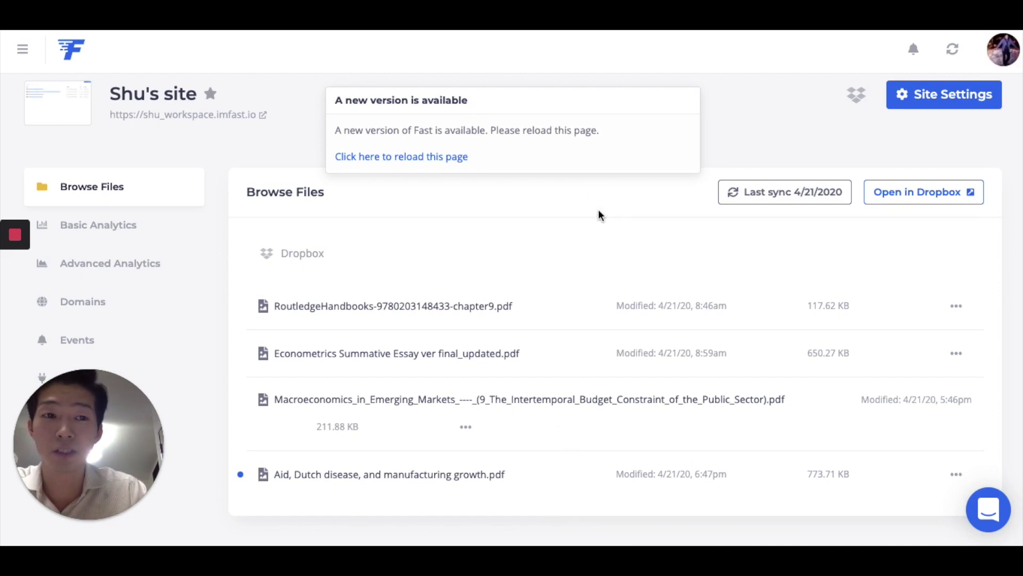
scroll(693, 216, "up", 2)
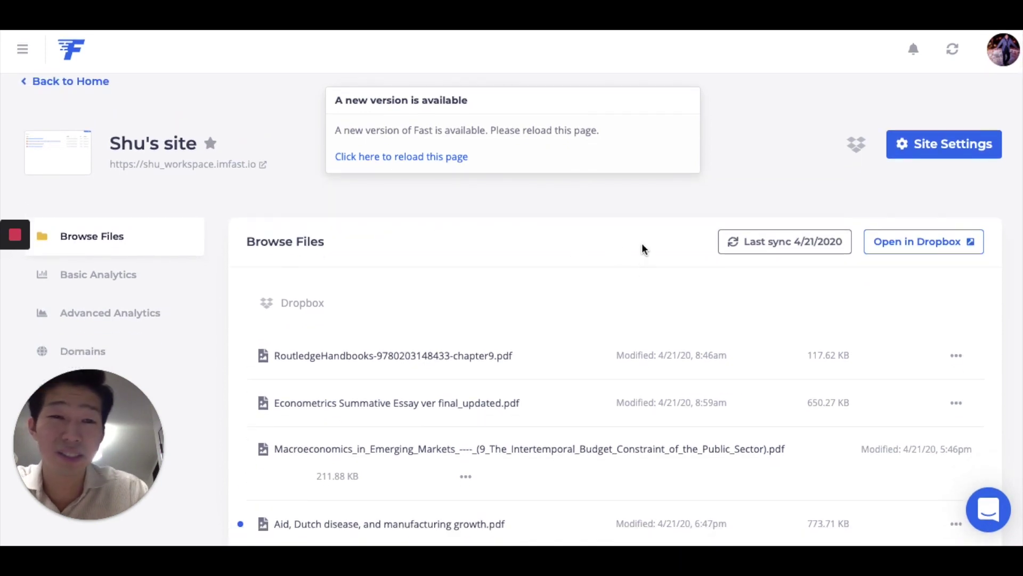
scroll(642, 243, "down", 3)
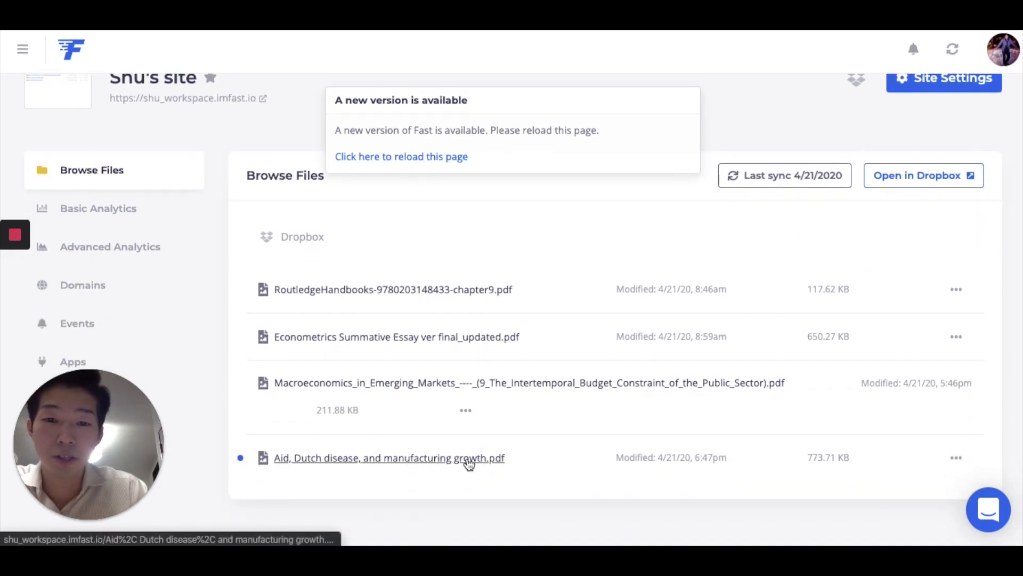
left_click(468, 459)
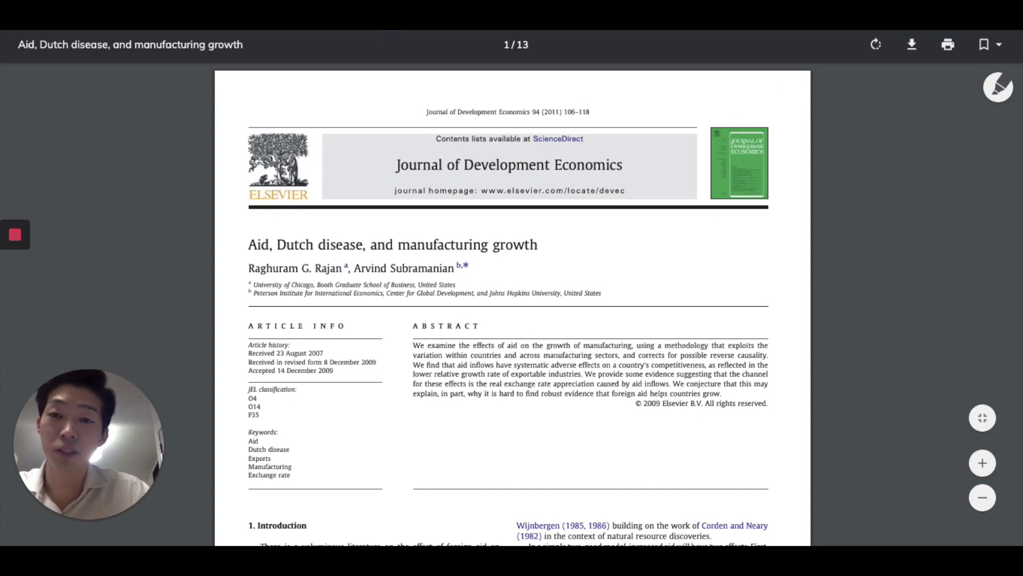
- Bring up the browser's context menu on the PDF page, then dismiss it
right_click(350, 107)
left_click(318, 116)
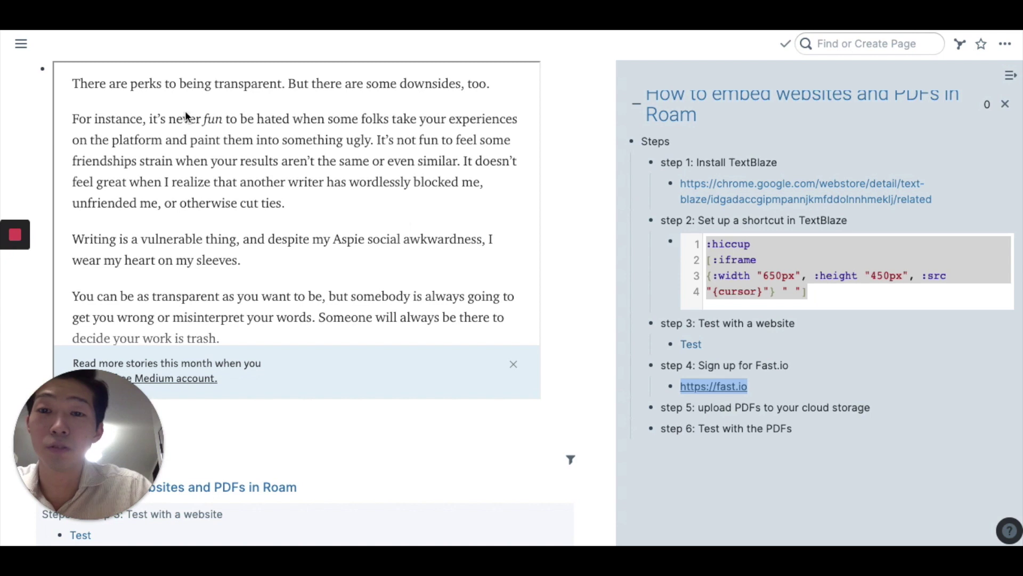
- Below the Medium embed, add a 650x450 hiccup iframe of the Fast.io PDF link using /od
scroll(574, 304, "down", 2)
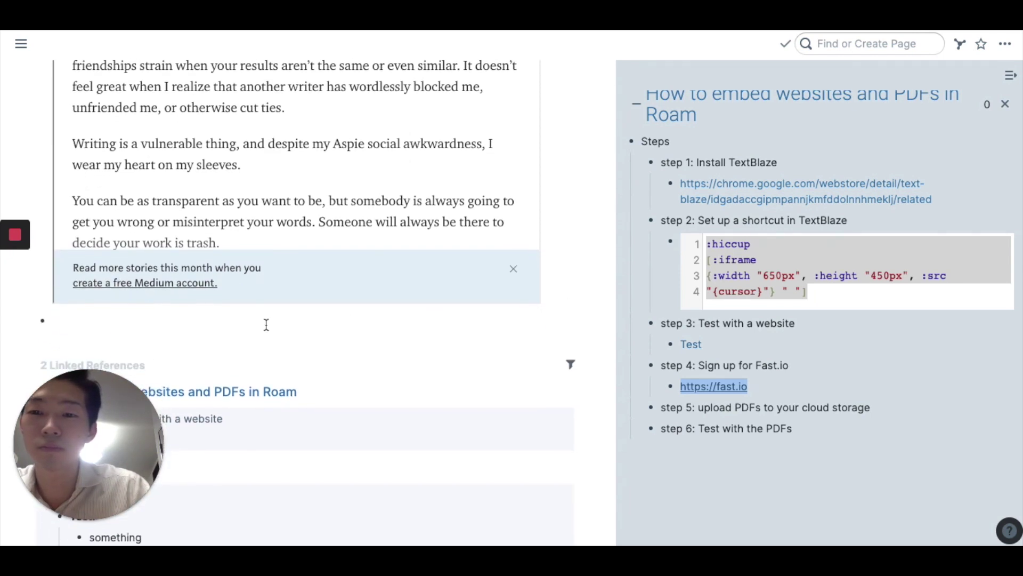
left_click(209, 320)
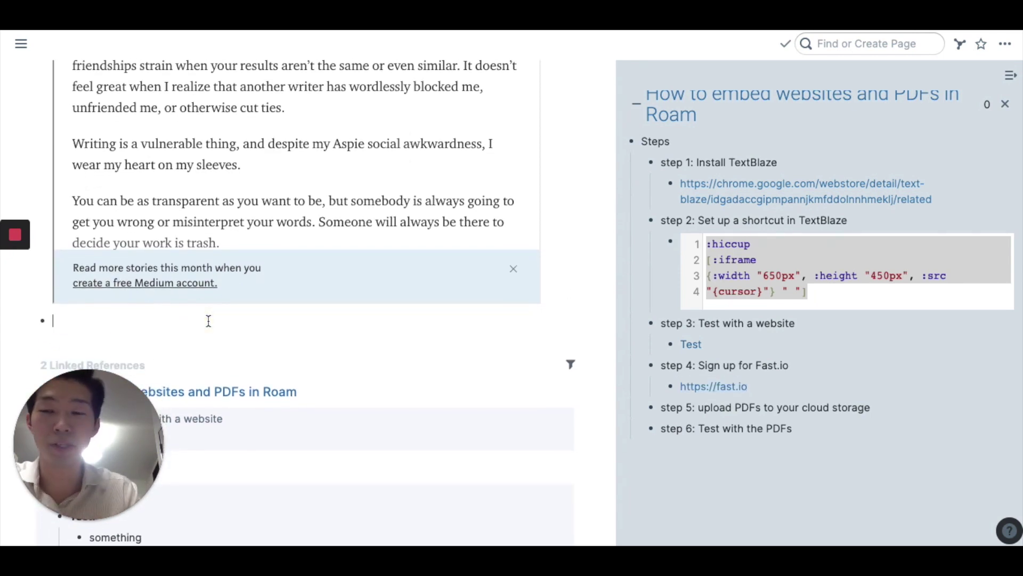
type("/")
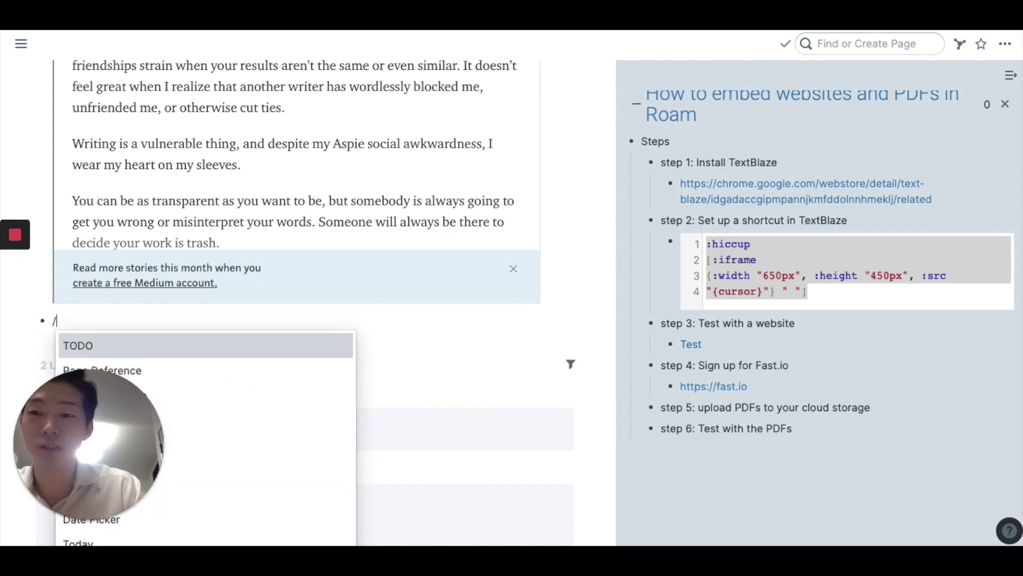
type("od")
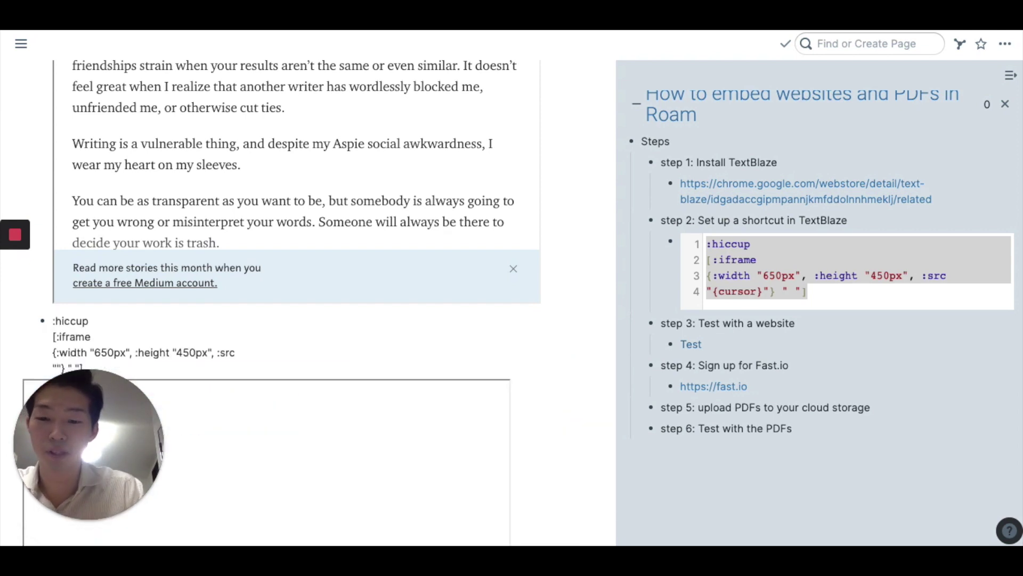
type("https://shu_workspace.imfast.io/Aid%2C%20Dutch%20disease%2C%20and%20manufacturing%20growth.pdf")
- Zoom in on and scroll through the embedded 'Aid, Dutch disease' PDF to check it
scroll(558, 351, "down", 5)
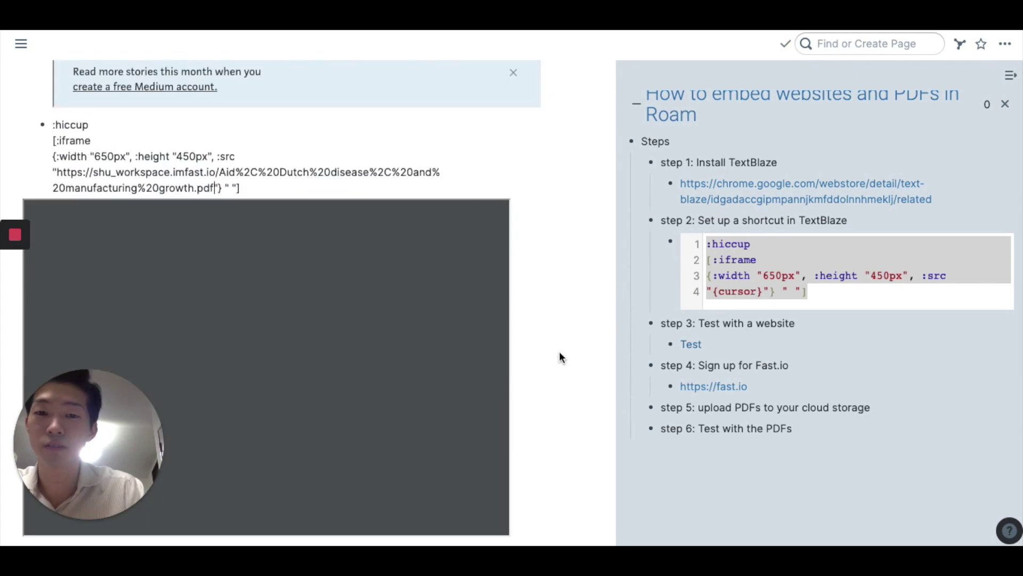
scroll(559, 351, "down", 1)
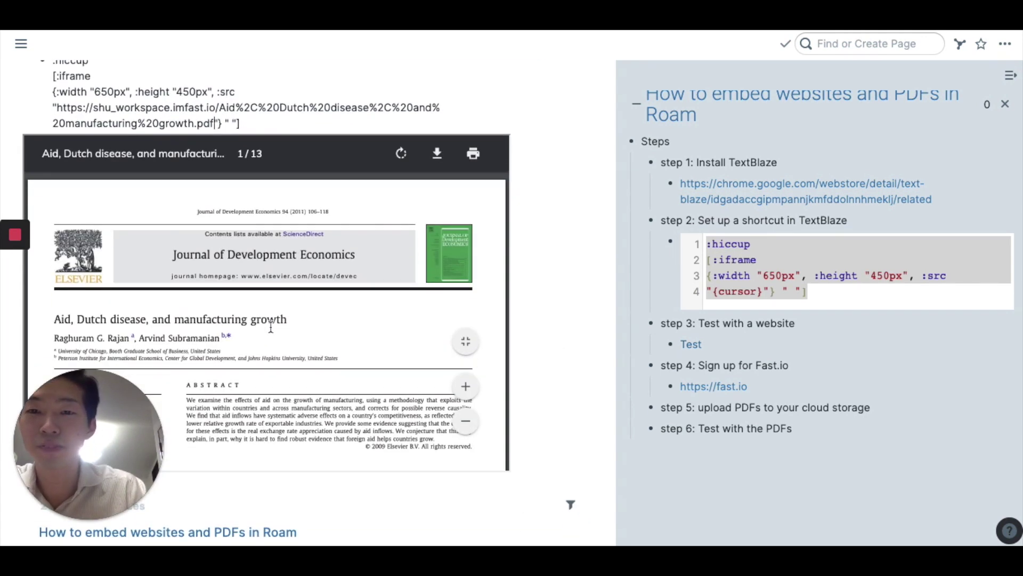
scroll(341, 331, "down", 10)
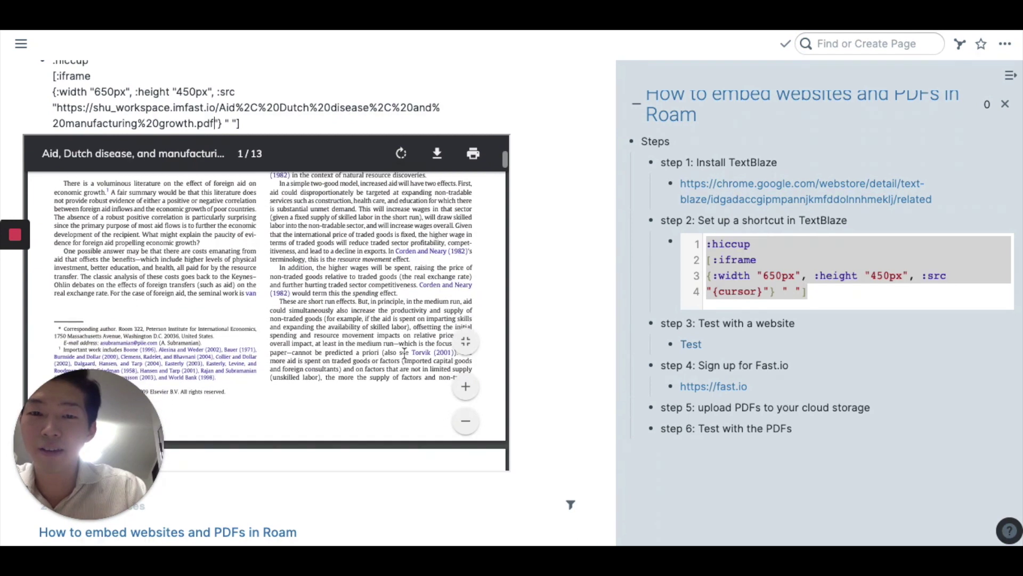
left_click(462, 388)
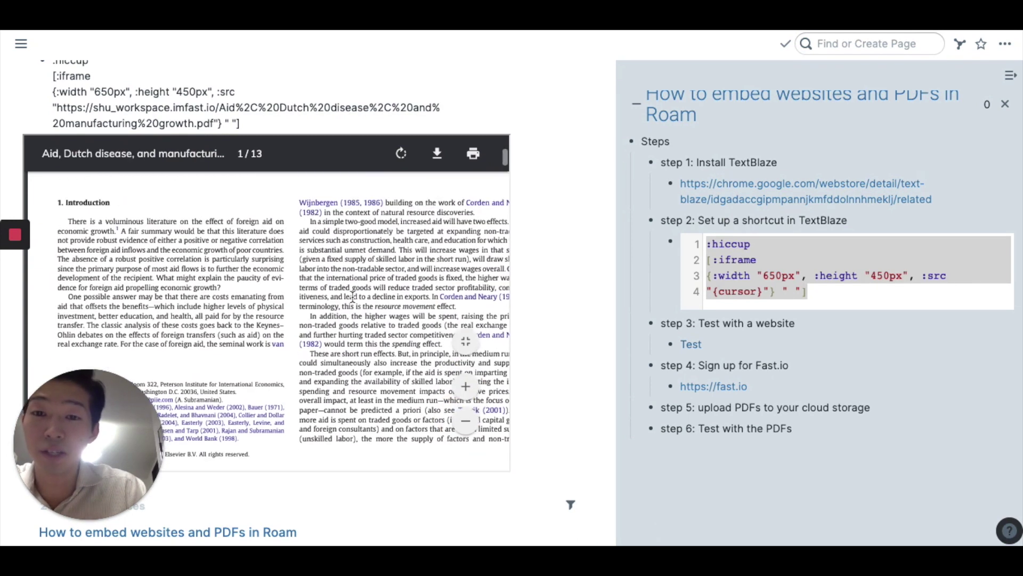
scroll(384, 294, "up", 1)
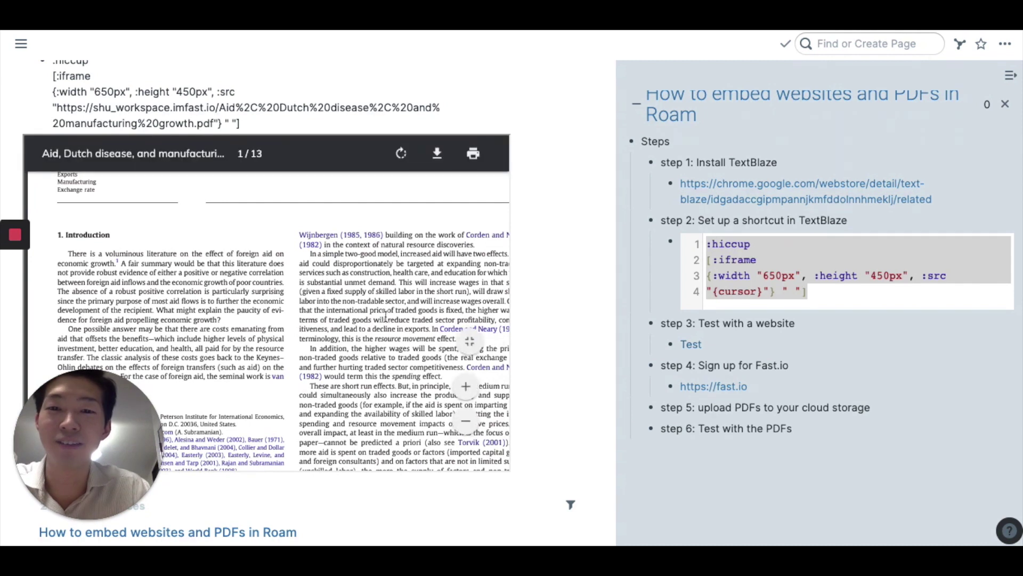
scroll(392, 316, "down", 1)
scroll(389, 330, "up", 2)
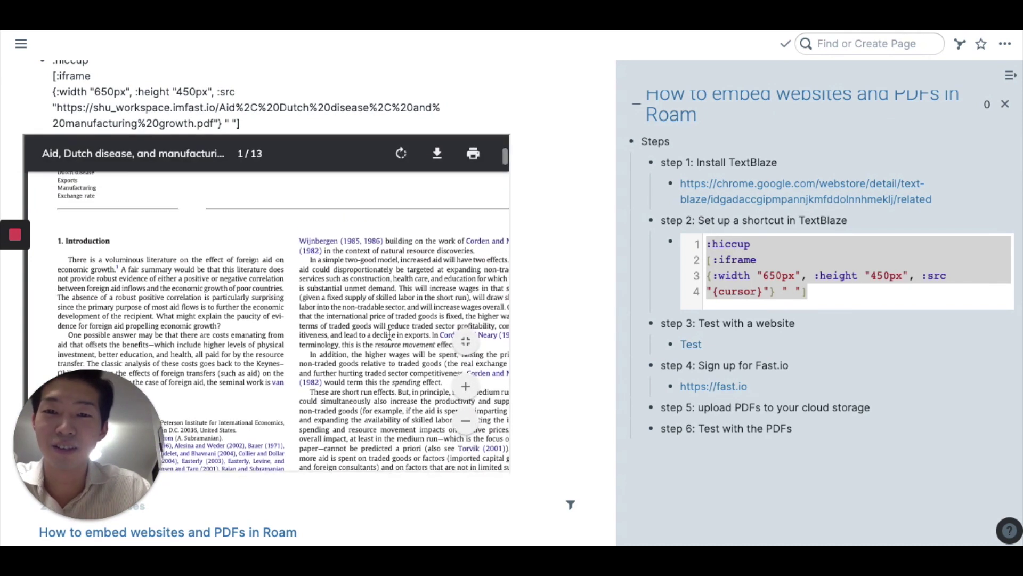
scroll(390, 334, "up", 3)
scroll(424, 334, "down", 8)
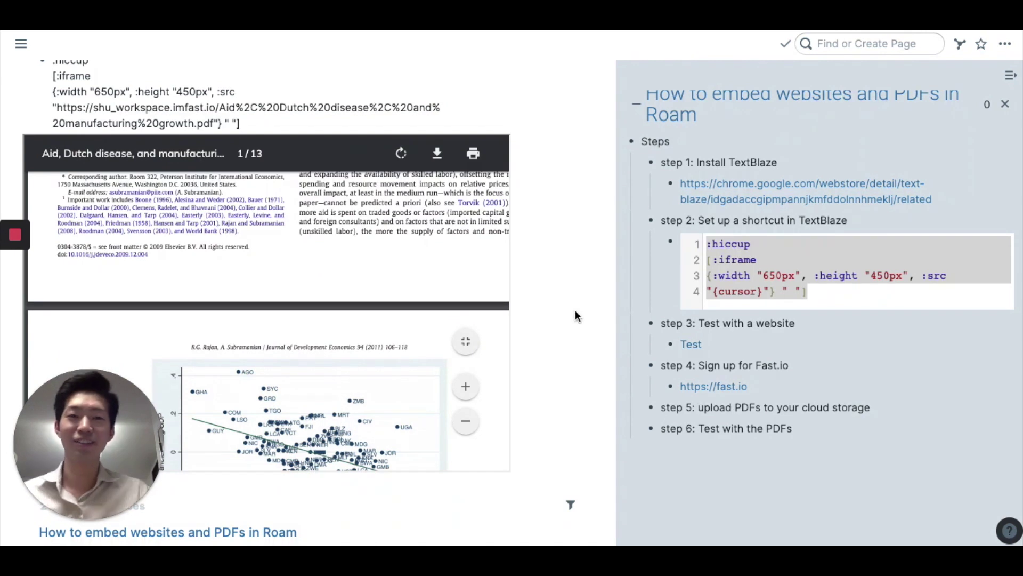
scroll(587, 317, "up", 1)
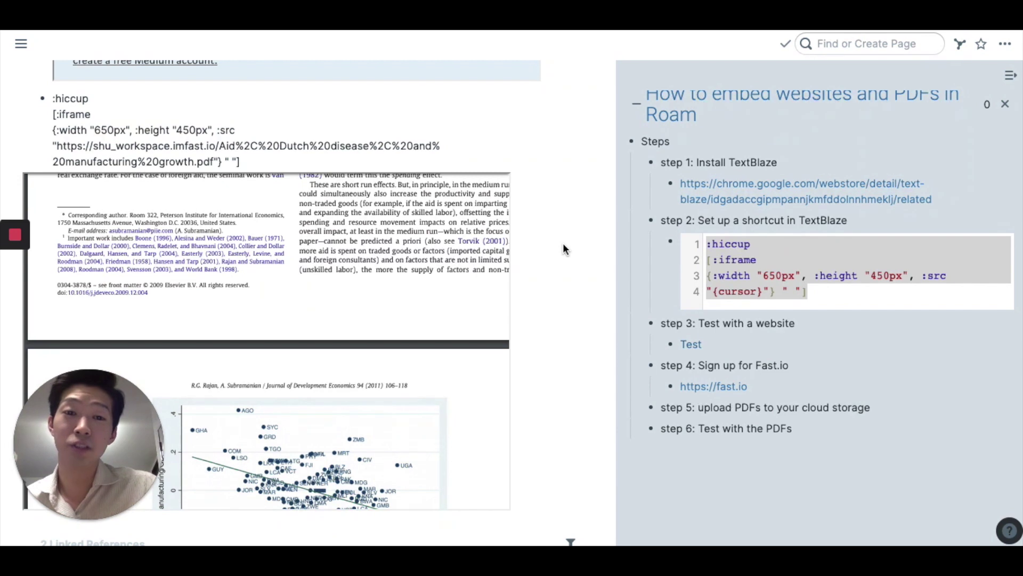
scroll(563, 243, "up", 8)
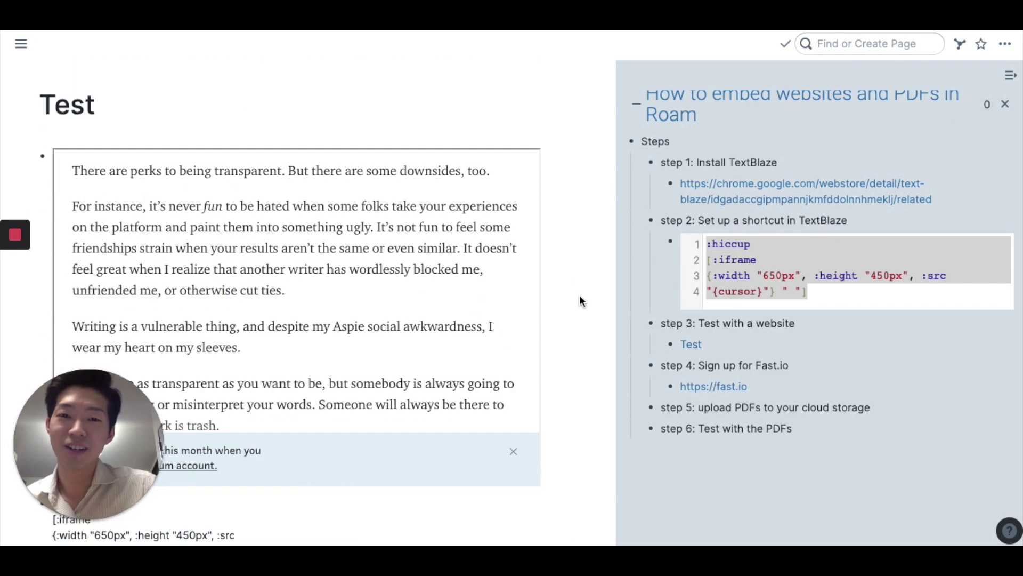